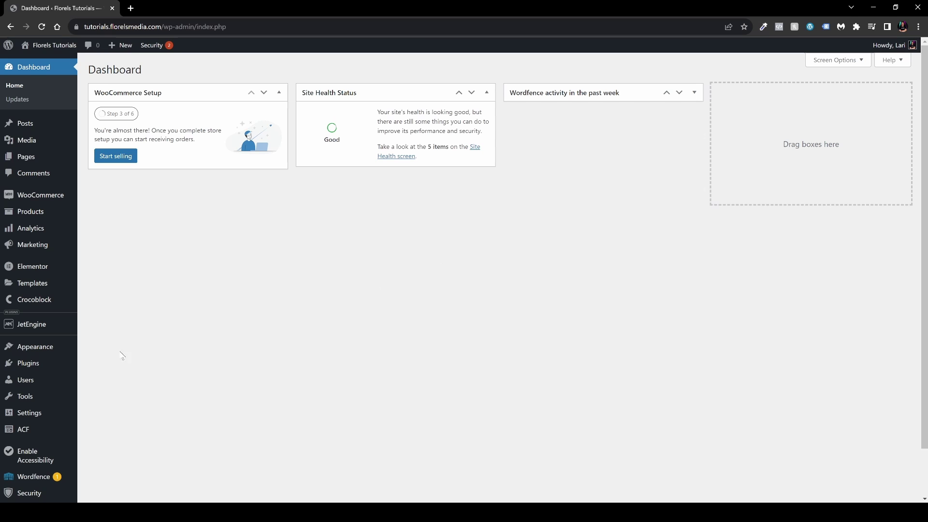
Step: Go to Plugins > Add New to upload the jet-woo-builder.zip plugin file
{"action": "left_click", "coordinate": [40, 366]}
{"action": "left_click", "coordinate": [39, 364]}
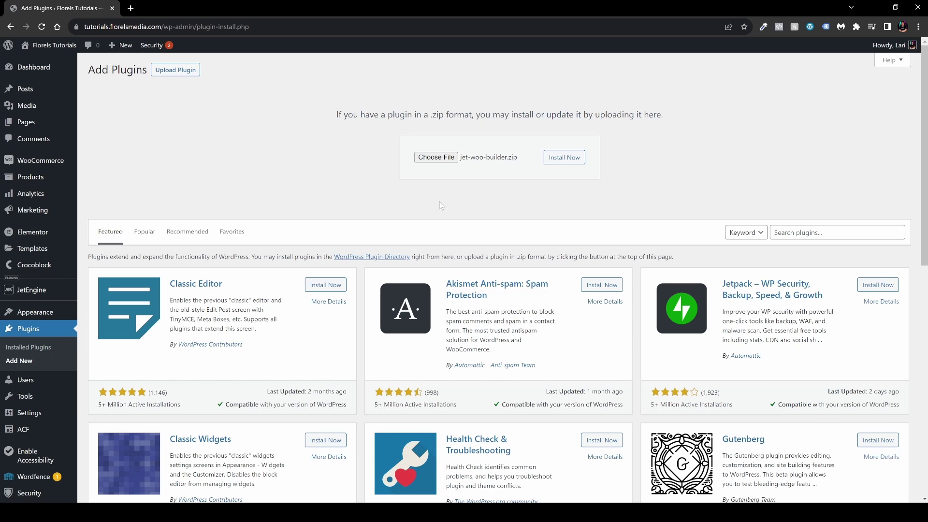
Step: Install jet-woo-builder.zip, activate JetWooBuilder, and run the Jet Woo Builder data update
{"action": "left_click", "coordinate": [571, 163]}
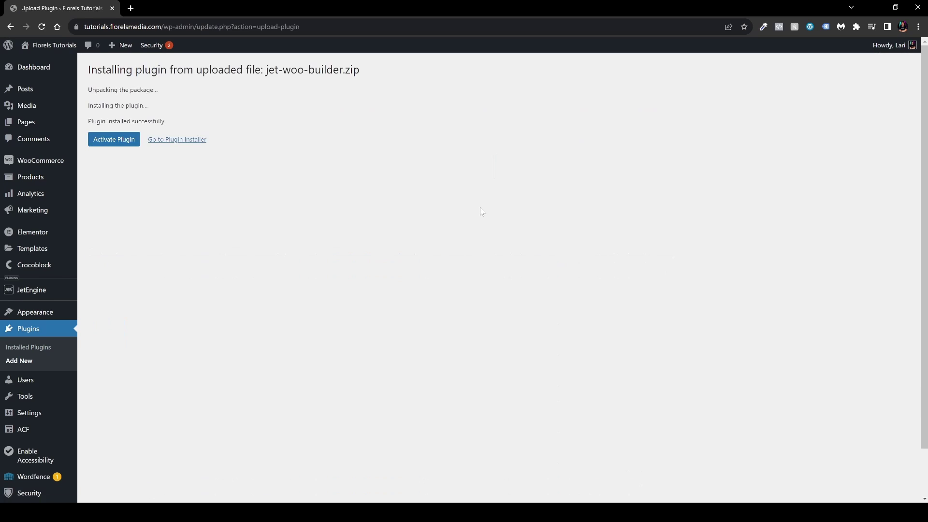
{"action": "left_click", "coordinate": [123, 140]}
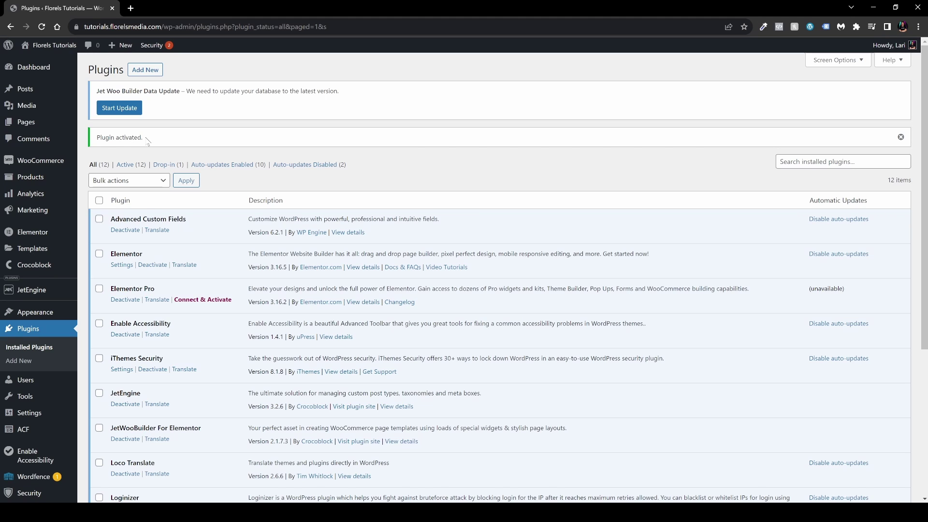
{"action": "left_click", "coordinate": [119, 110]}
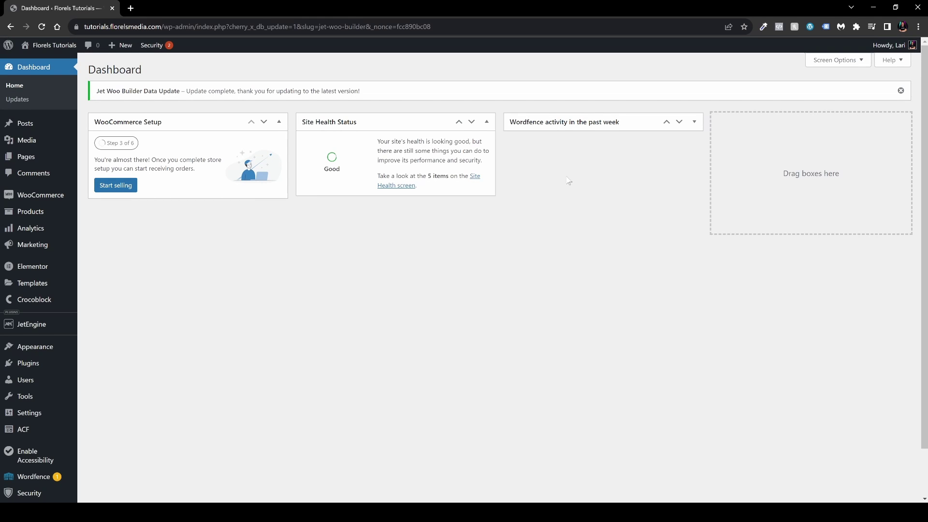
Step: In JetPlugins Settings, enable Thumbnail Effect and set the effect to Fade
{"action": "mouse_move", "coordinate": [33, 300]}
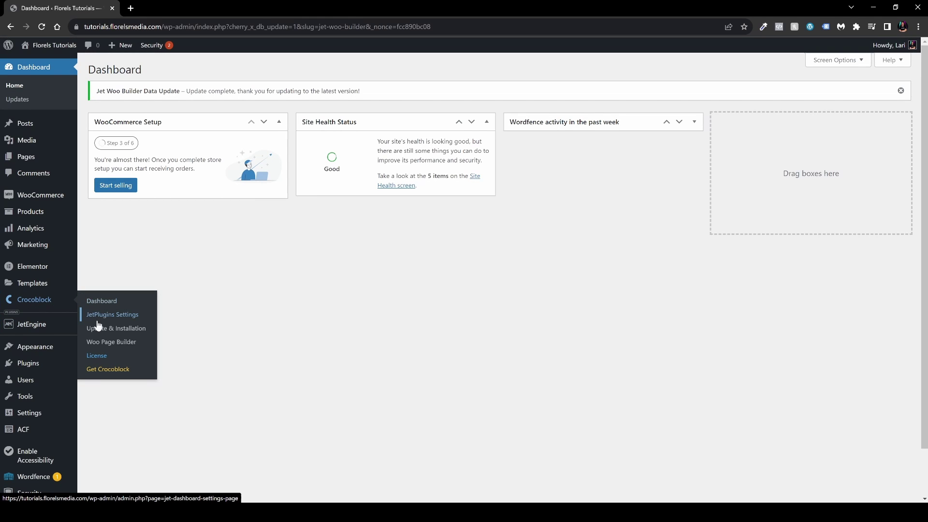
{"action": "left_click", "coordinate": [112, 317]}
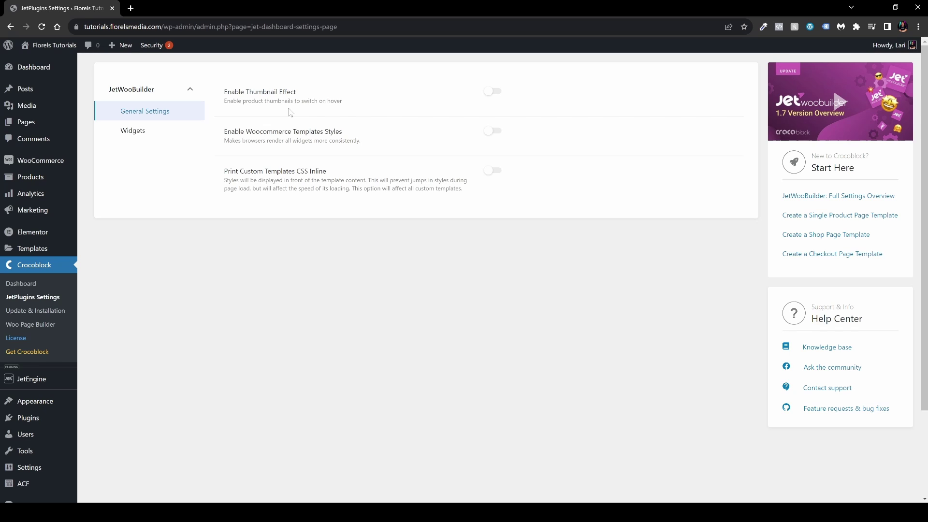
{"action": "left_click", "coordinate": [492, 91]}
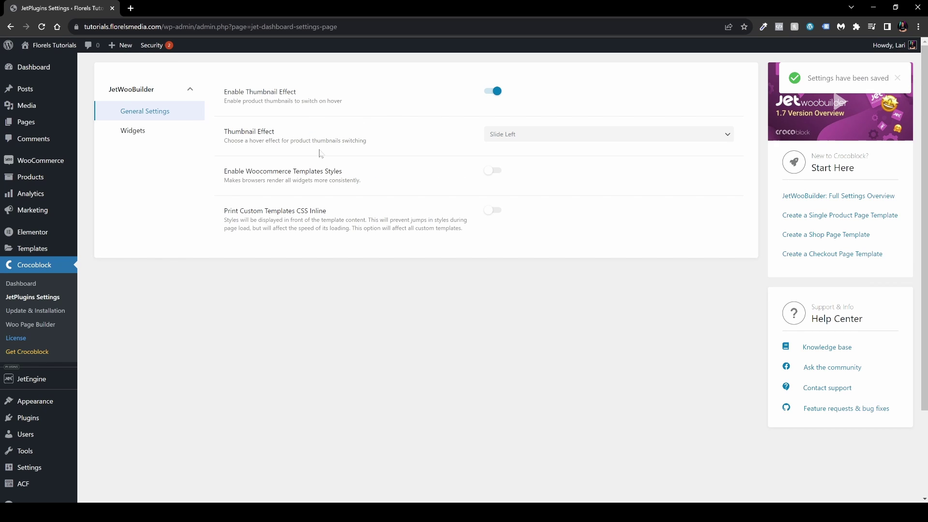
{"action": "left_click", "coordinate": [540, 139]}
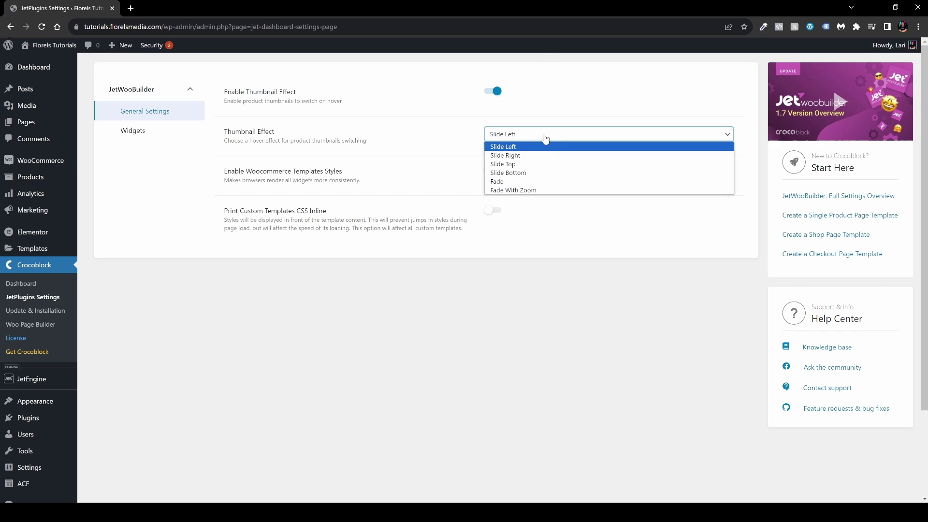
{"action": "left_click", "coordinate": [537, 185]}
{"action": "left_click", "coordinate": [533, 139]}
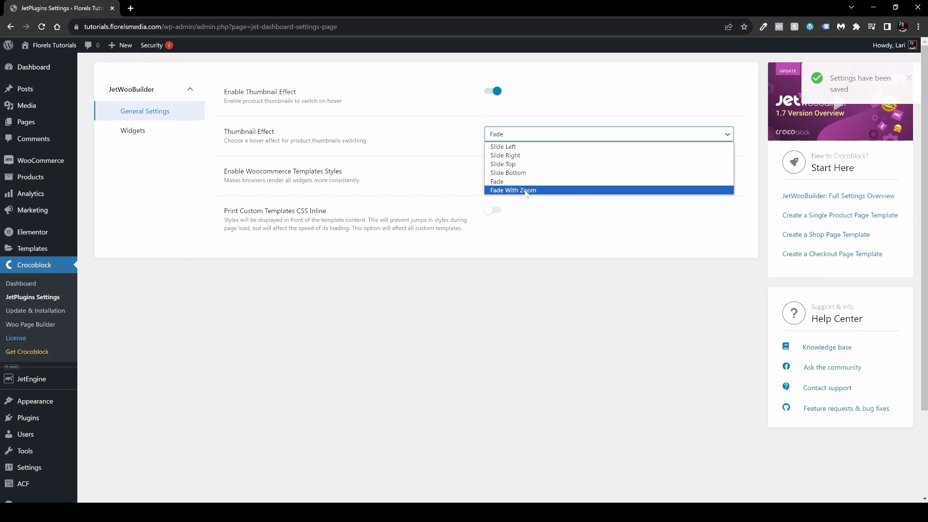
{"action": "left_click", "coordinate": [415, 163]}
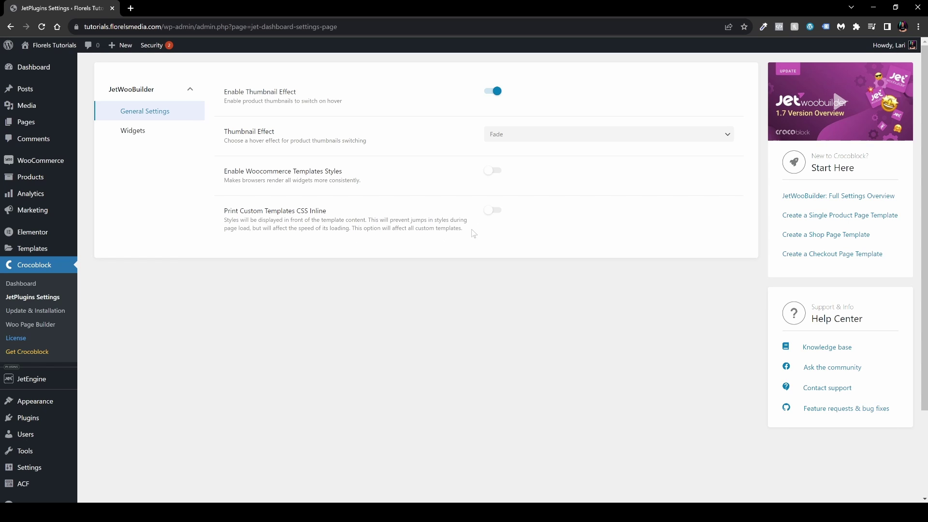
{"action": "left_click_drag", "start_coordinate": [471, 230], "coordinate": [226, 220]}
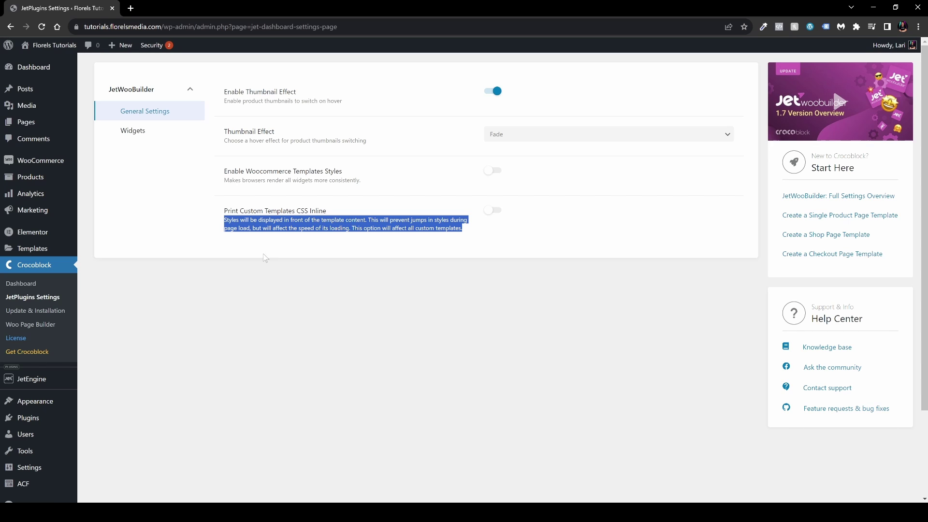
{"action": "left_click", "coordinate": [264, 257]}
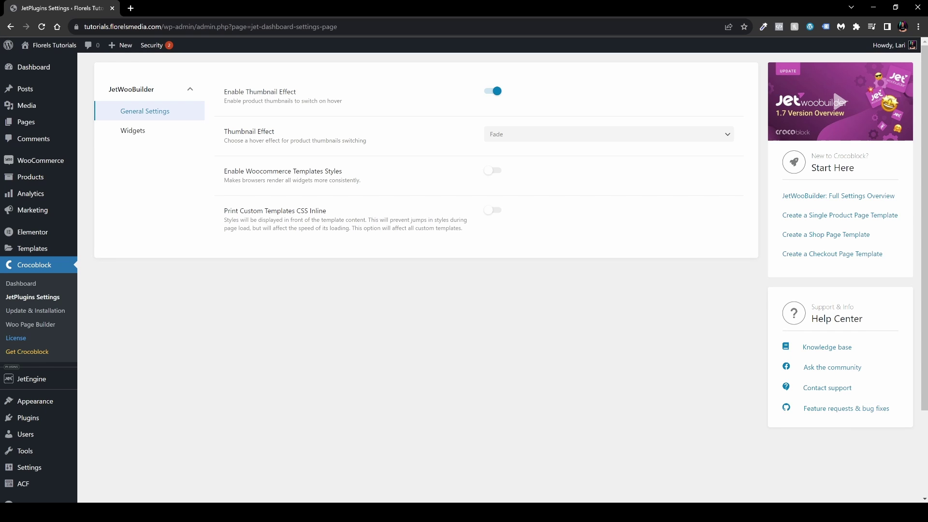
Step: Open JetWooBuilder's Widgets settings and review the toggles, all enabled from Global to My Account
{"action": "left_click", "coordinate": [145, 136]}
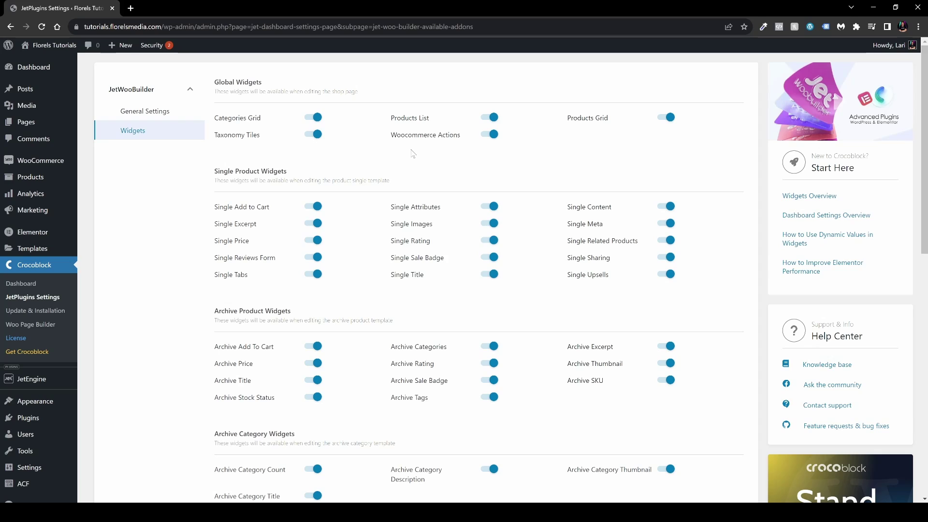
{"action": "scroll", "coordinate": [478, 230], "scroll_direction": "down", "scroll_amount": 5}
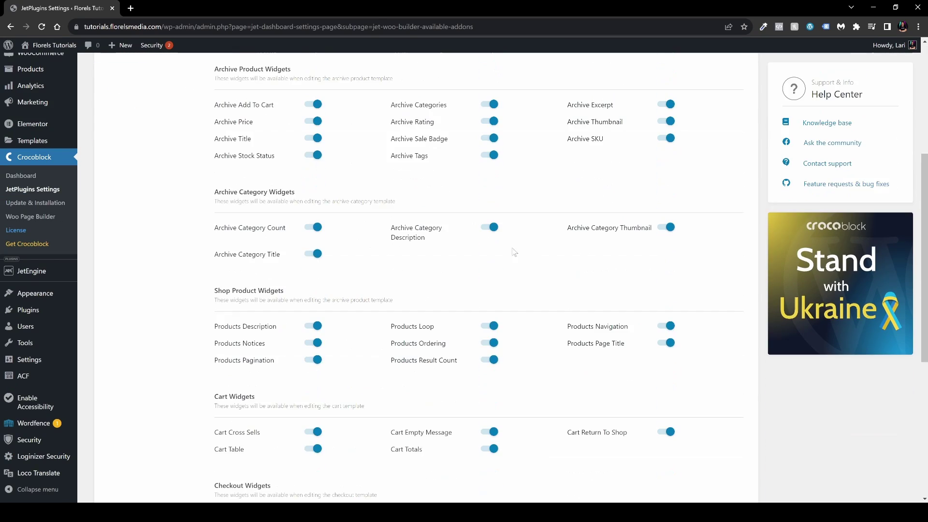
{"action": "scroll", "coordinate": [524, 266], "scroll_direction": "down", "scroll_amount": 6}
{"action": "scroll", "coordinate": [525, 266], "scroll_direction": "up", "scroll_amount": 10}
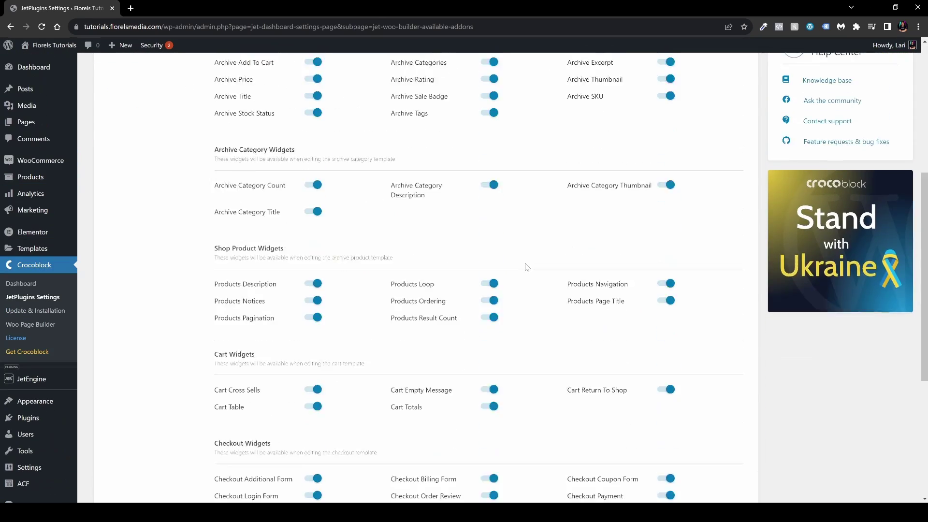
{"action": "scroll", "coordinate": [527, 267], "scroll_direction": "up", "scroll_amount": 1}
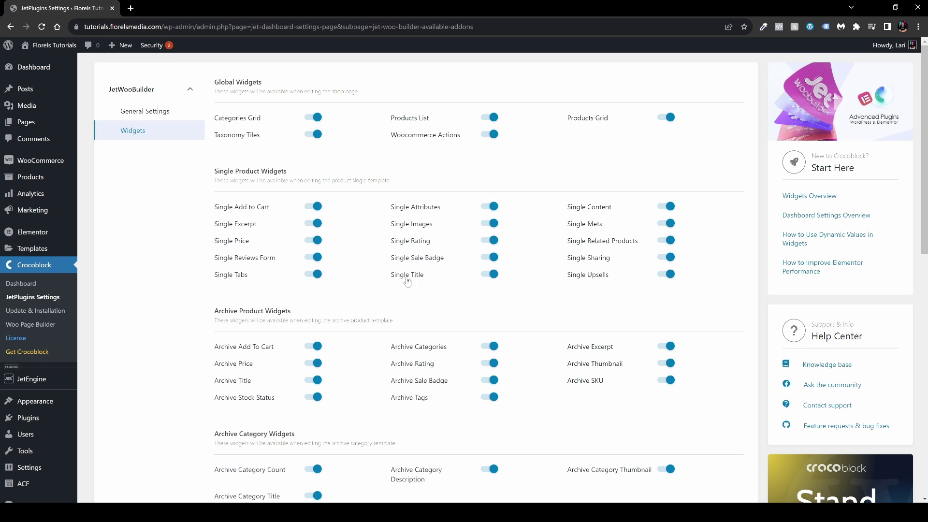
{"action": "scroll", "coordinate": [442, 297], "scroll_direction": "down", "scroll_amount": 2}
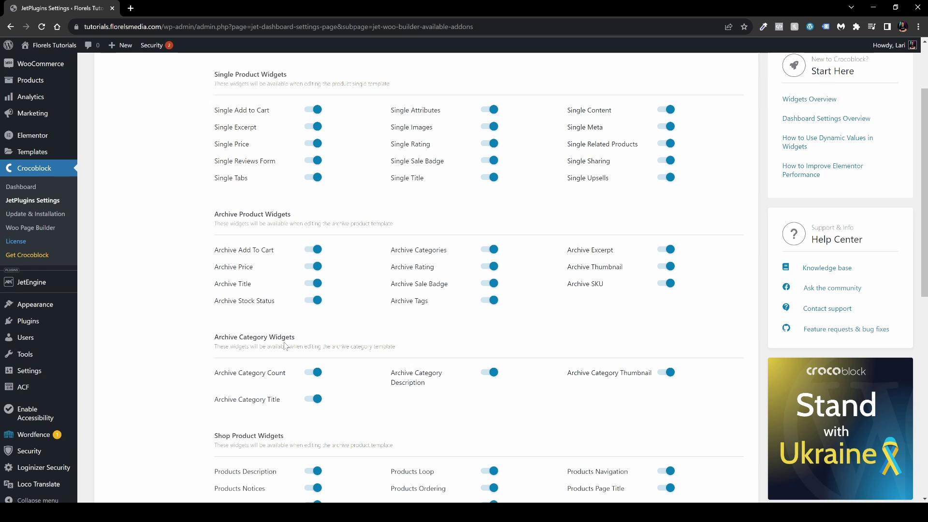
{"action": "scroll", "coordinate": [285, 343], "scroll_direction": "down", "scroll_amount": 3}
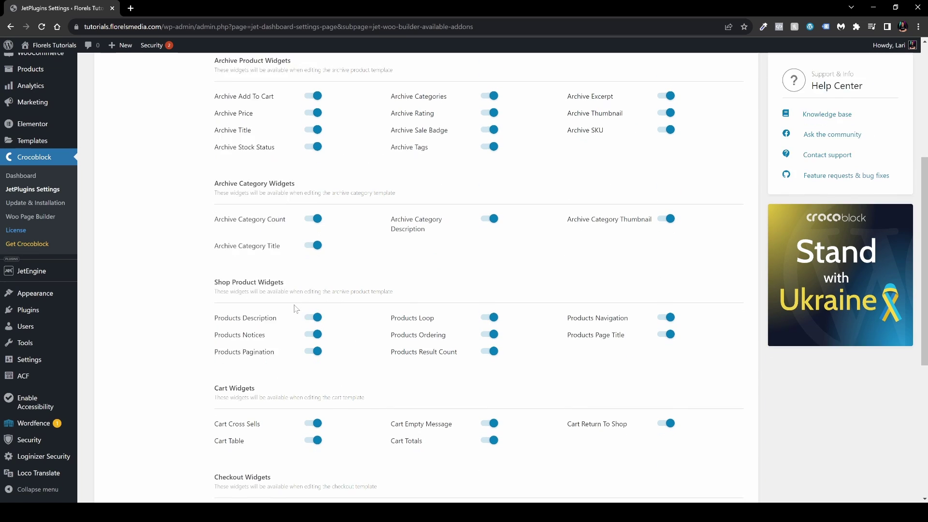
{"action": "scroll", "coordinate": [261, 309], "scroll_direction": "down", "scroll_amount": 3}
{"action": "scroll", "coordinate": [251, 273], "scroll_direction": "down", "scroll_amount": 3}
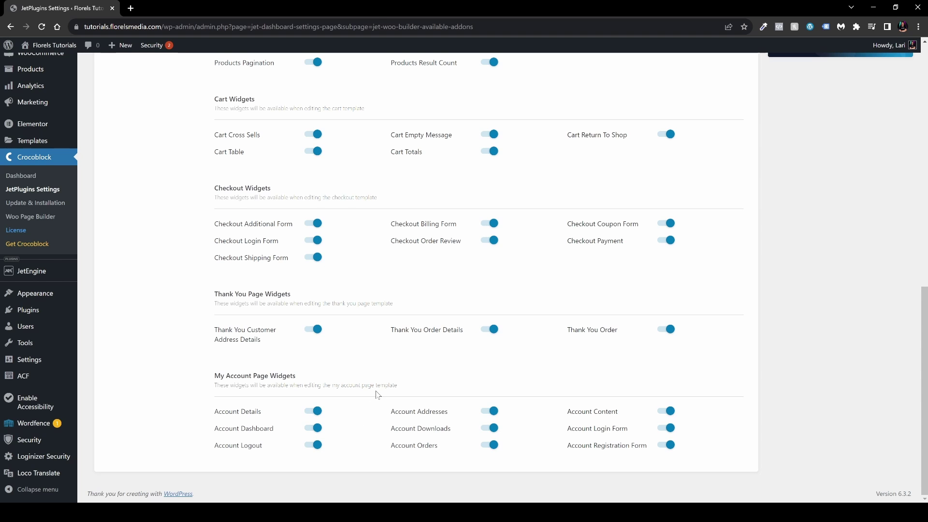
{"action": "scroll", "coordinate": [378, 395], "scroll_direction": "up", "scroll_amount": 15}
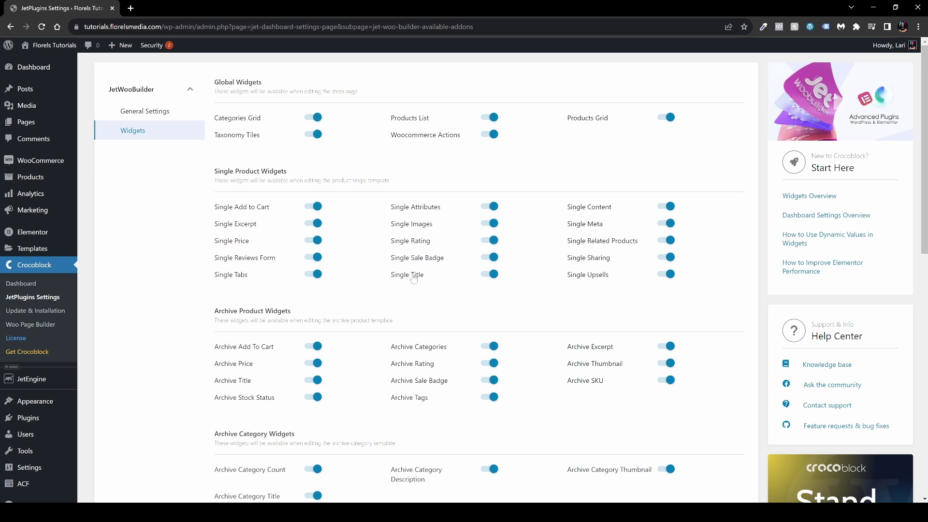
Step: Open the JetWooBuilder templates list and start creating a new template
{"action": "left_click", "coordinate": [43, 325]}
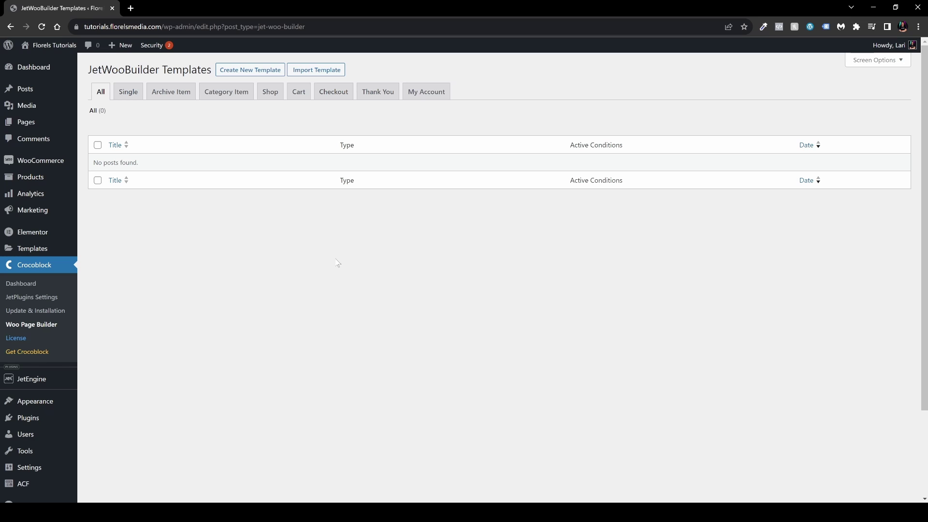
{"action": "left_click", "coordinate": [128, 93]}
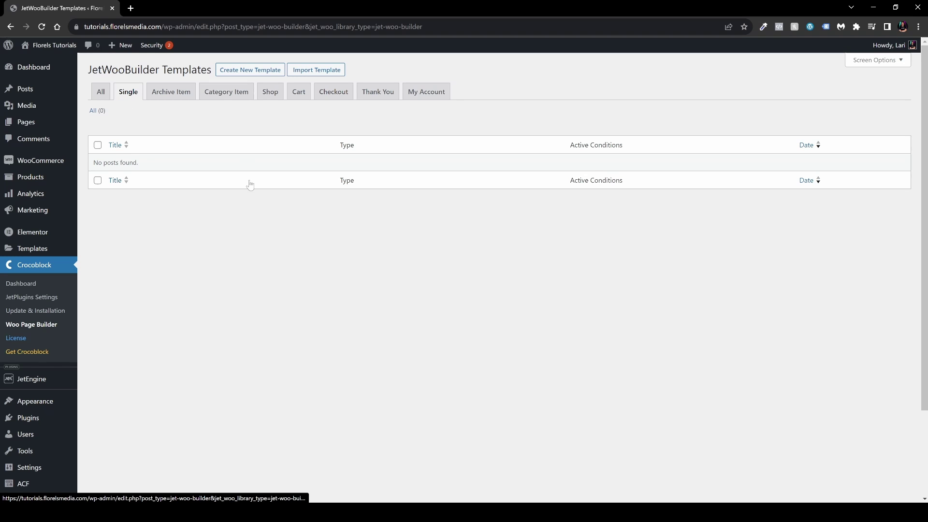
{"action": "left_click", "coordinate": [247, 70]}
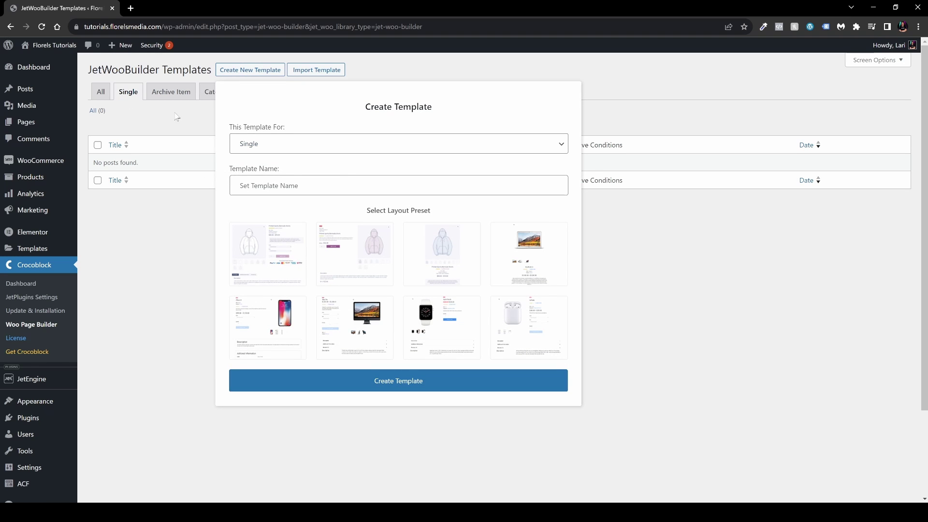
{"action": "left_click", "coordinate": [676, 302]}
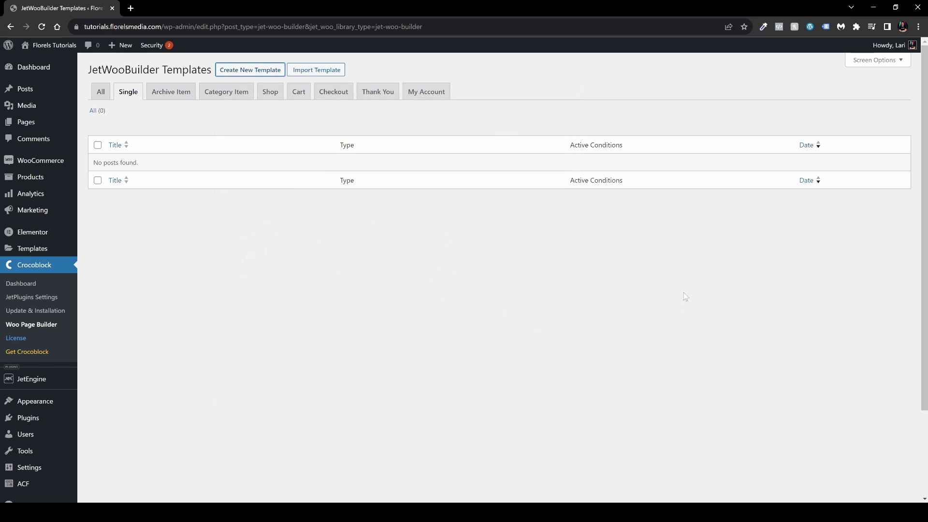
{"action": "left_click", "coordinate": [100, 93]}
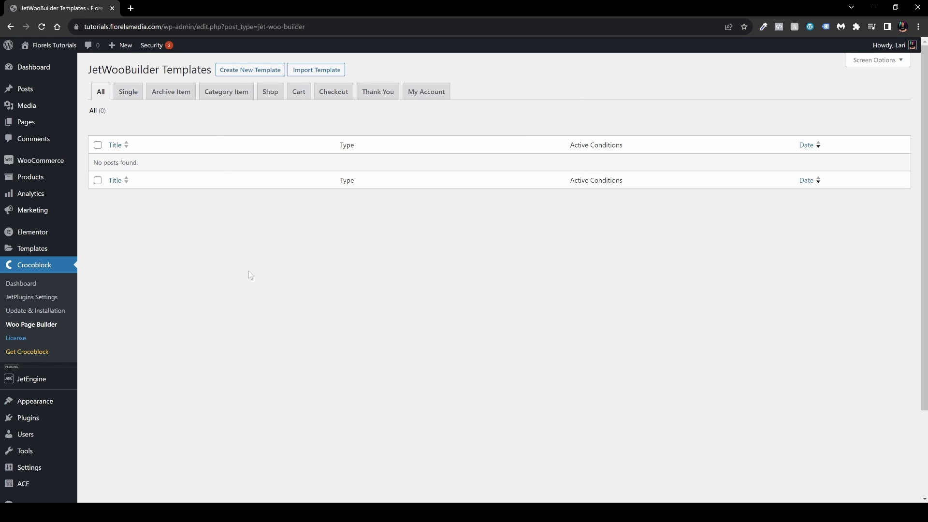
{"action": "left_click", "coordinate": [249, 72]}
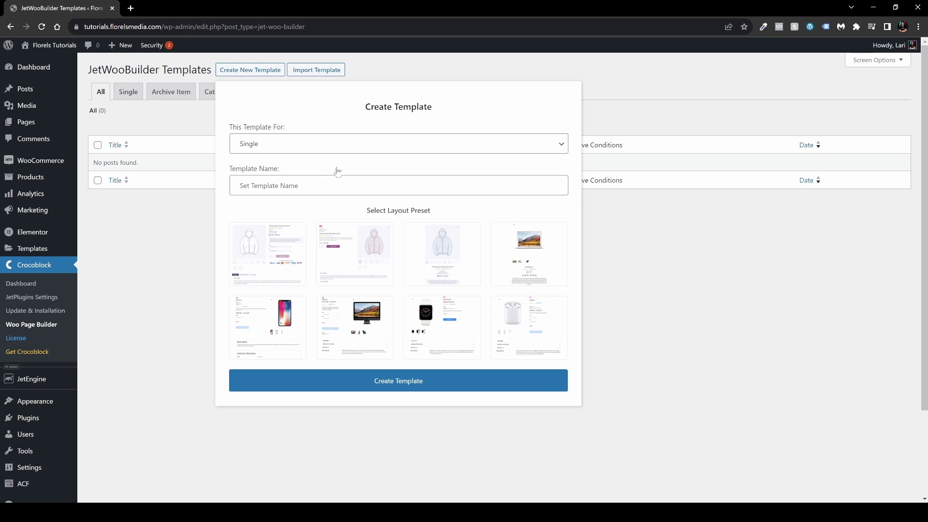
Step: Set the template type to Single, name it 'Single Product Page', and create it
{"action": "left_click", "coordinate": [277, 148]}
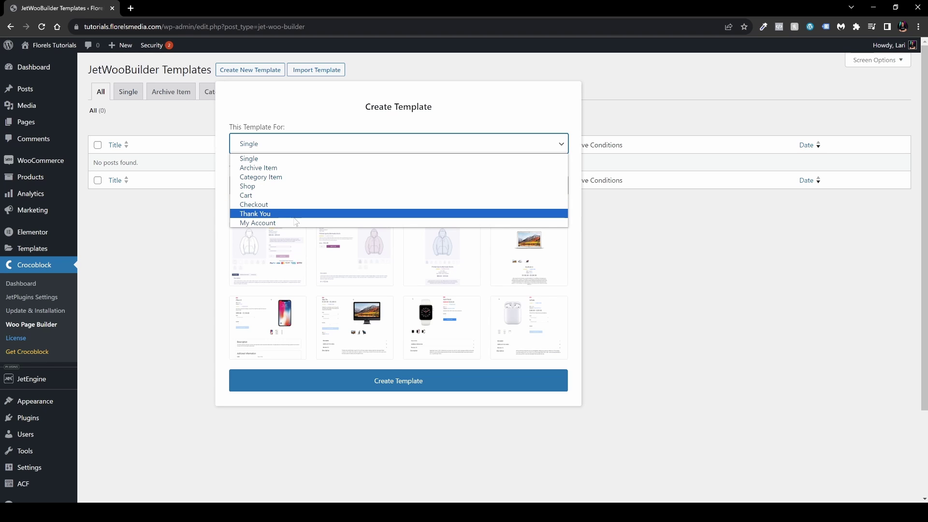
{"action": "key", "text": "Escape"}
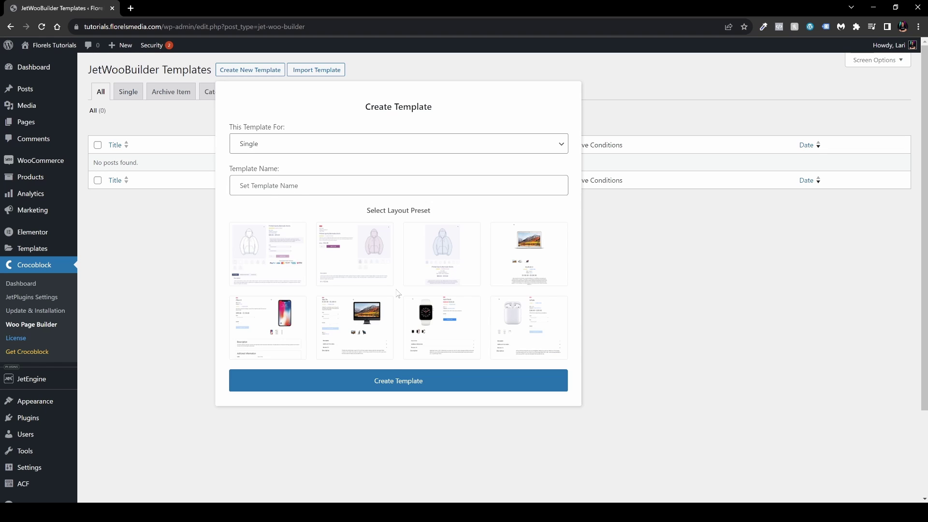
{"action": "left_click", "coordinate": [321, 145]}
{"action": "left_click", "coordinate": [322, 193]}
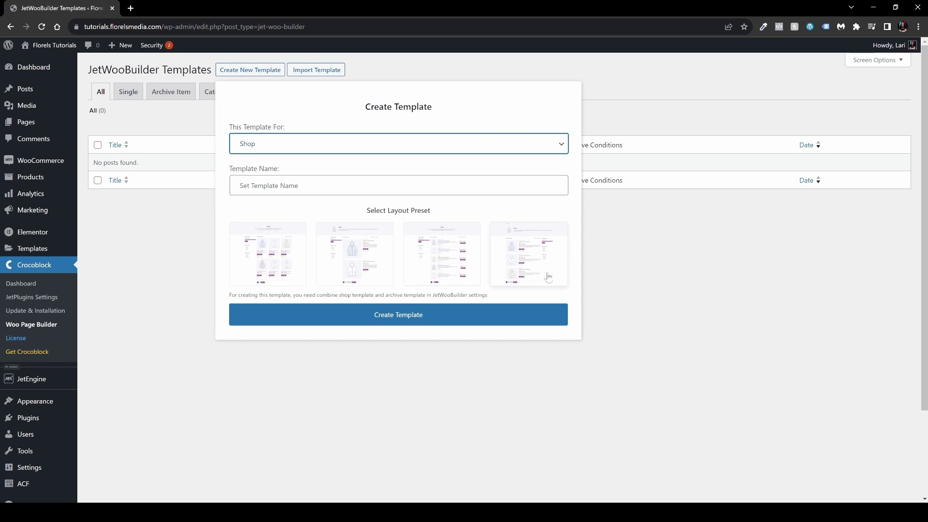
{"action": "left_click", "coordinate": [379, 151]}
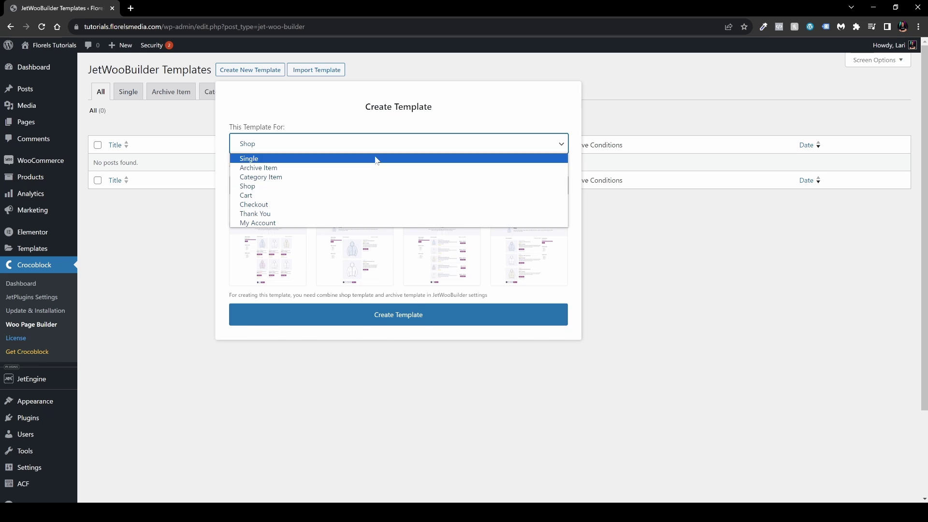
{"action": "left_click", "coordinate": [376, 158]}
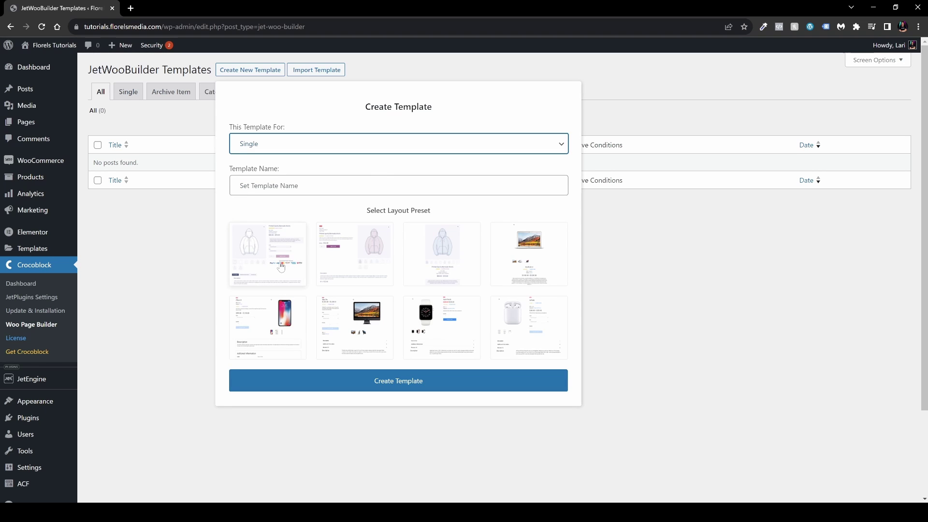
{"action": "left_click", "coordinate": [288, 208]}
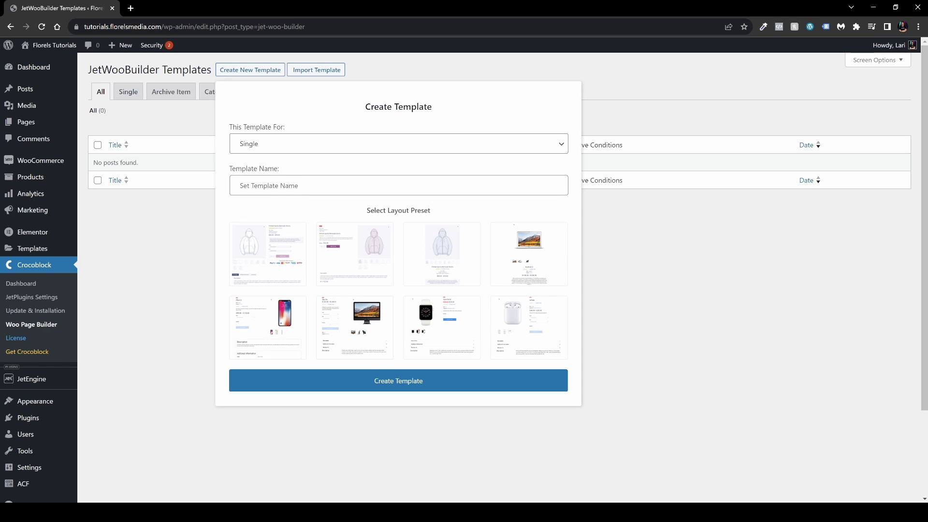
{"action": "left_click", "coordinate": [398, 186]}
{"action": "type", "text": "Single Product Page"}
{"action": "left_click", "coordinate": [386, 381]}
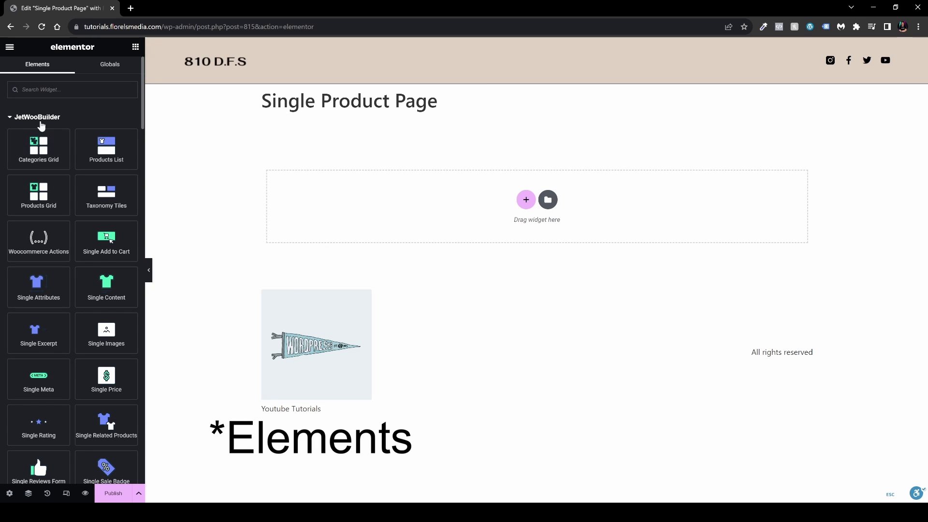
Step: Set Hide Title to Yes in page settings so the 'Single Product Page' heading disappears
{"action": "scroll", "coordinate": [71, 205], "scroll_direction": "down", "scroll_amount": 5}
{"action": "scroll", "coordinate": [73, 210], "scroll_direction": "up", "scroll_amount": 4}
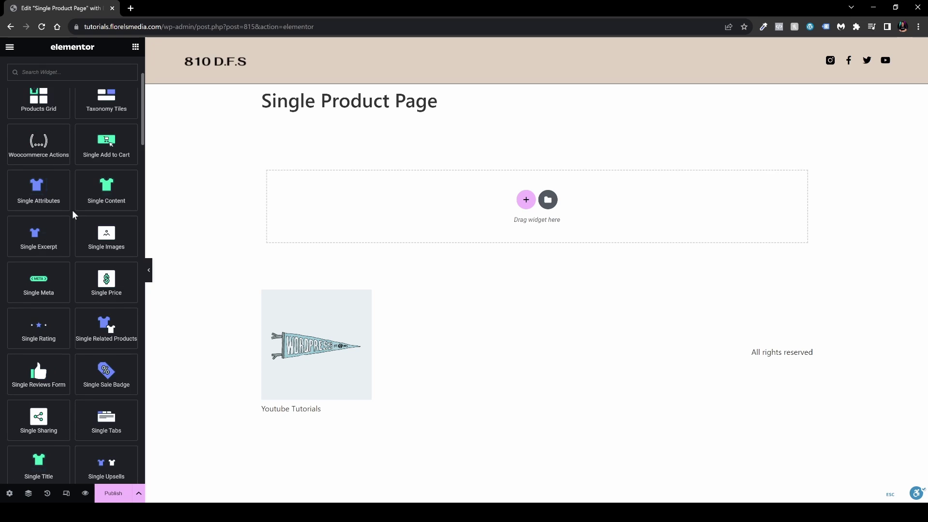
{"action": "scroll", "coordinate": [72, 213], "scroll_direction": "down", "scroll_amount": 2}
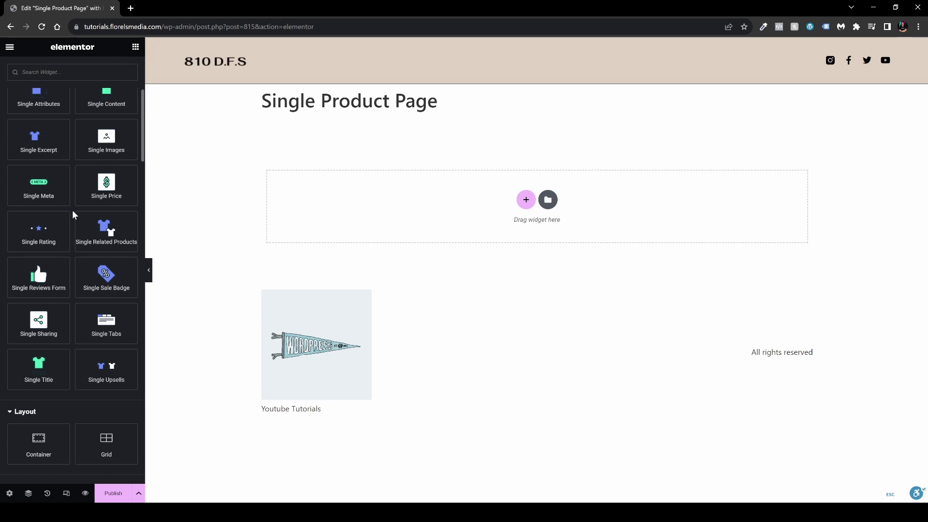
{"action": "scroll", "coordinate": [73, 211], "scroll_direction": "up", "scroll_amount": 4}
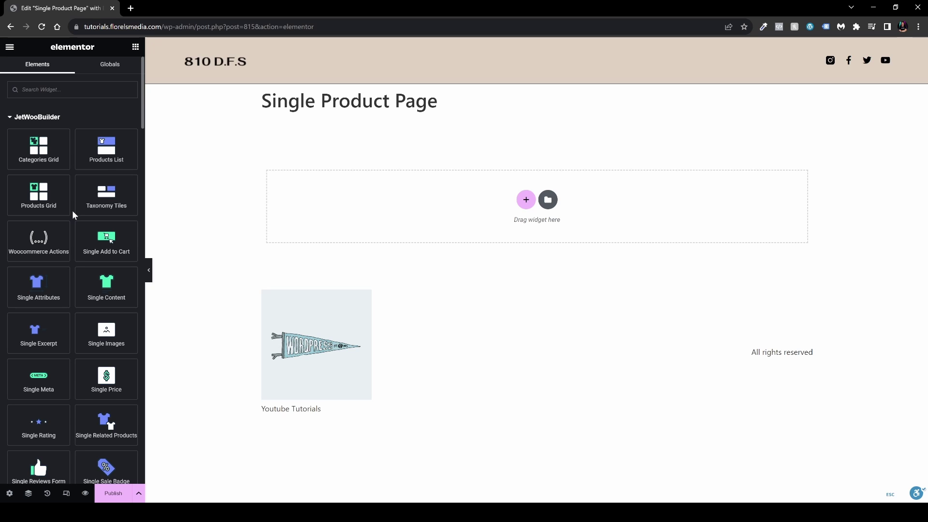
{"action": "triple_click", "coordinate": [434, 102]}
{"action": "left_click", "coordinate": [314, 126]}
{"action": "left_click", "coordinate": [9, 493]}
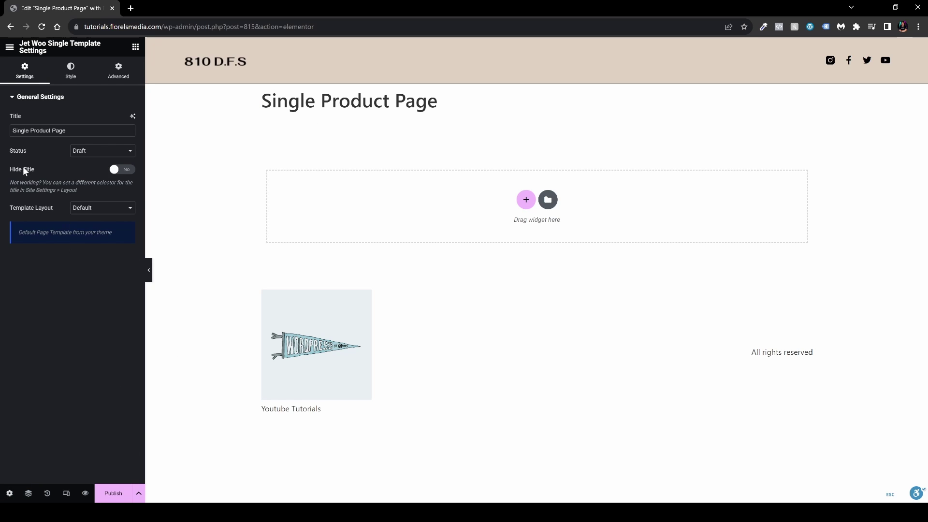
{"action": "left_click", "coordinate": [120, 170]}
{"action": "left_click", "coordinate": [135, 47]}
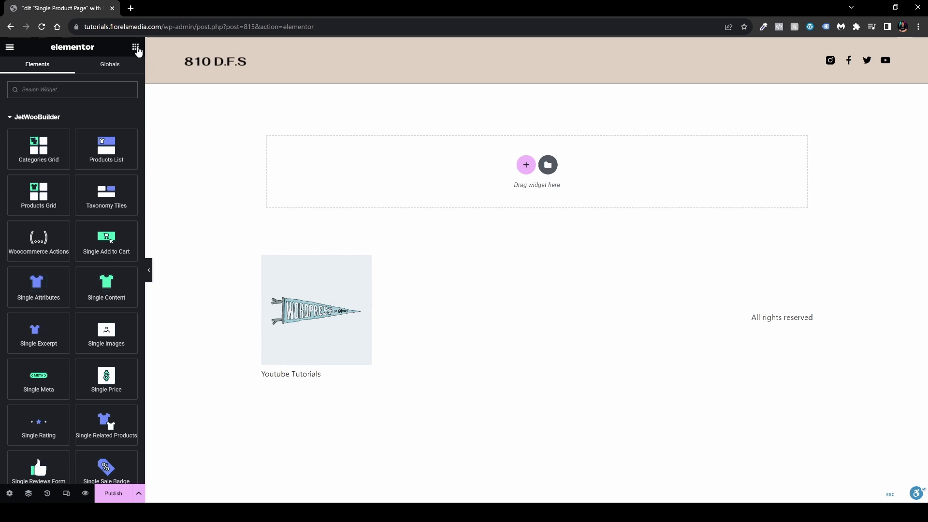
{"action": "left_click", "coordinate": [66, 494]}
Step: Insert a two-column flexbox container and place Single Images in its left column
{"action": "left_click_drag", "start_coordinate": [145, 232], "coordinate": [319, 238]}
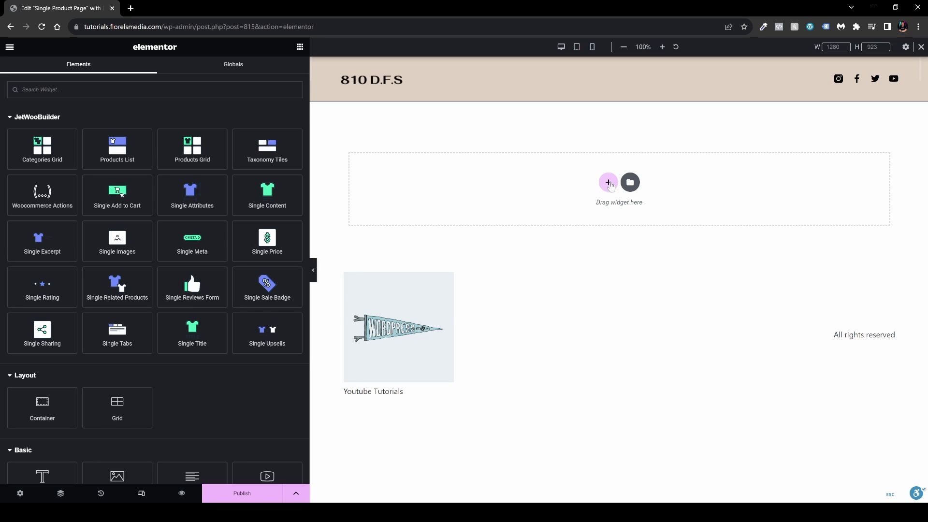
{"action": "left_click", "coordinate": [608, 182]}
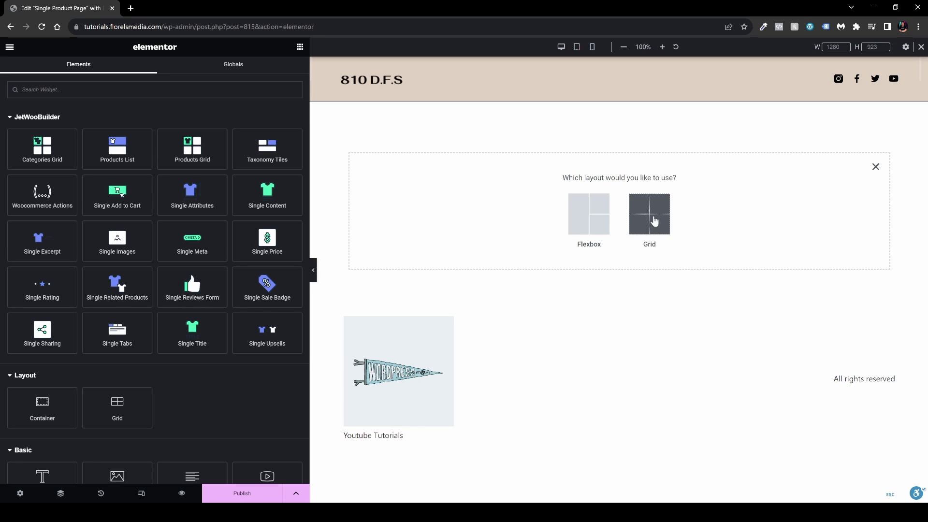
{"action": "left_click", "coordinate": [588, 220]}
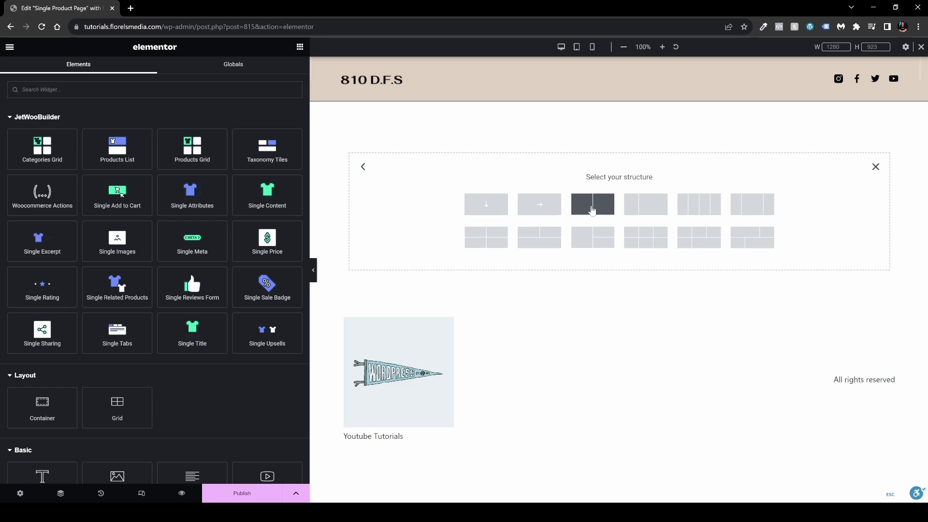
{"action": "left_click", "coordinate": [592, 205]}
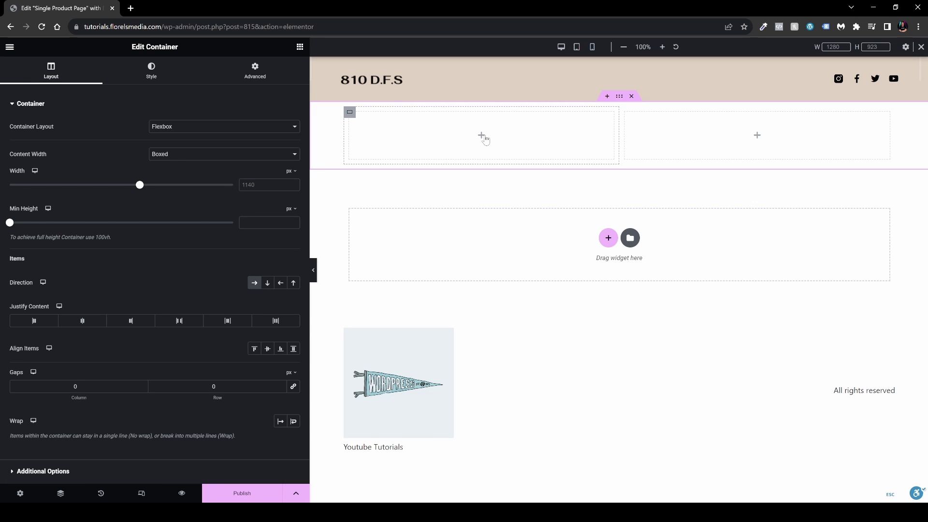
{"action": "left_click", "coordinate": [299, 47]}
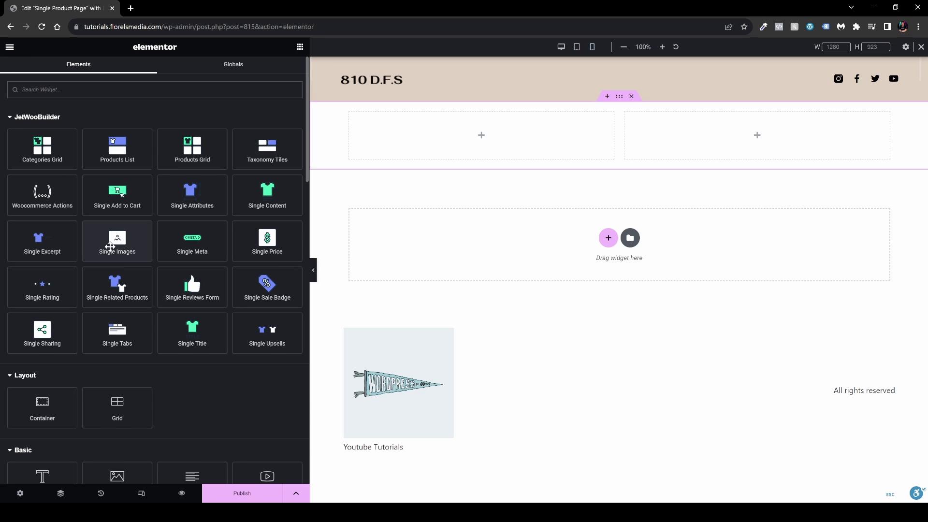
{"action": "left_click_drag", "start_coordinate": [110, 246], "coordinate": [418, 151]}
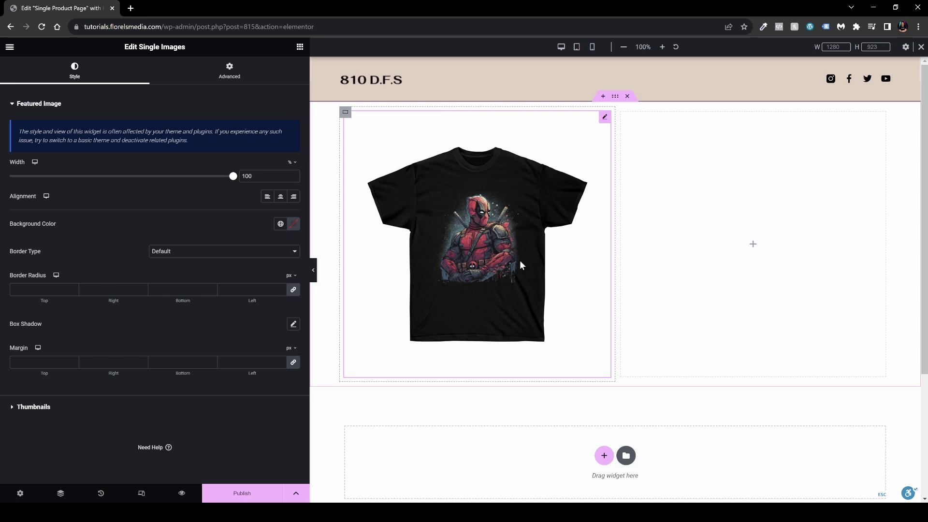
Step: Drag Single Title, Single Content and Single Price ($35.00) into the right column
{"action": "left_click", "coordinate": [300, 47]}
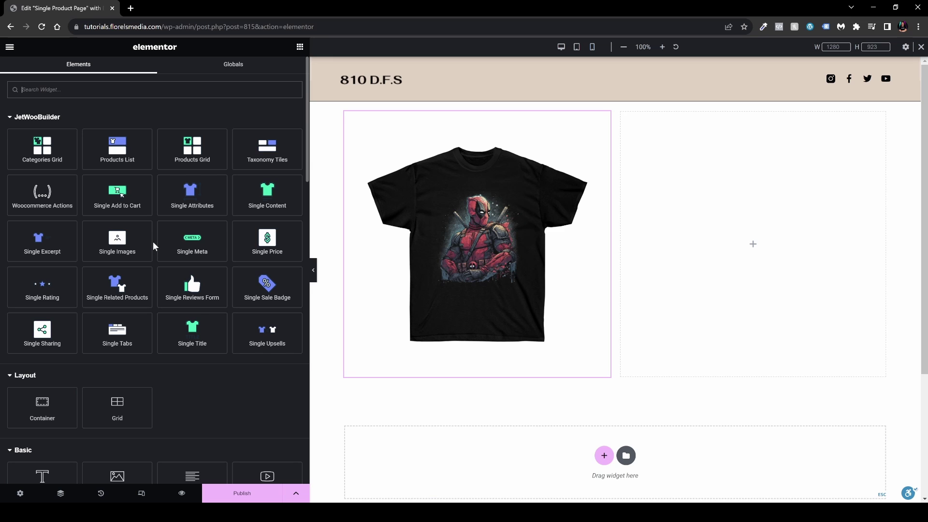
{"action": "left_click_drag", "start_coordinate": [192, 327], "coordinate": [763, 221]}
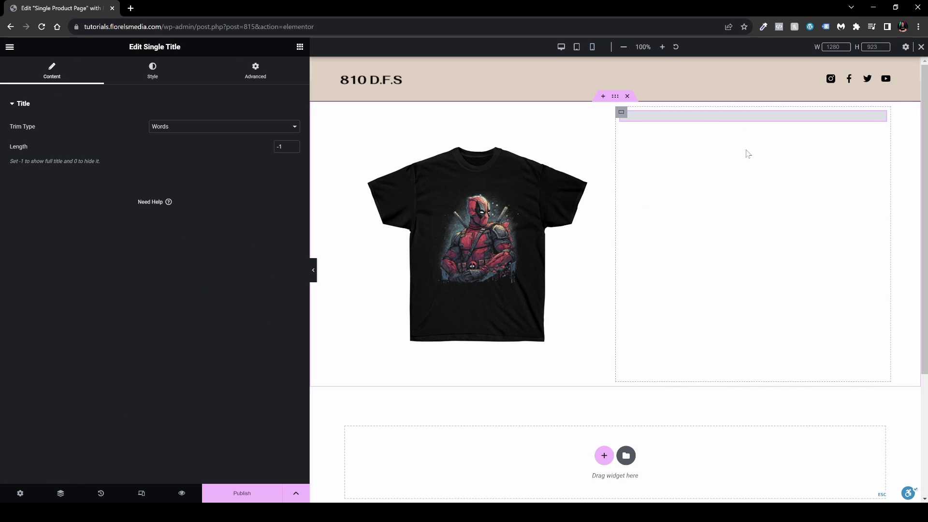
{"action": "left_click", "coordinate": [300, 46]}
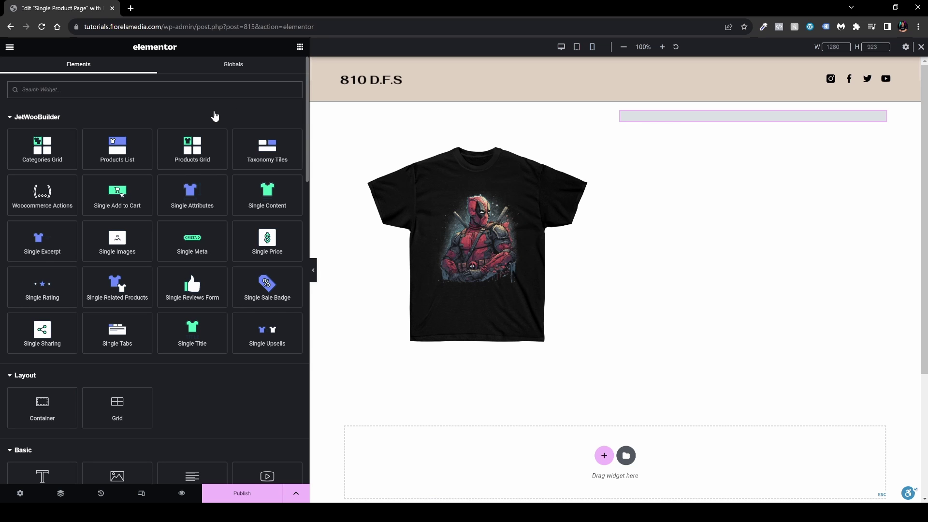
{"action": "left_click_drag", "start_coordinate": [258, 195], "coordinate": [736, 130]}
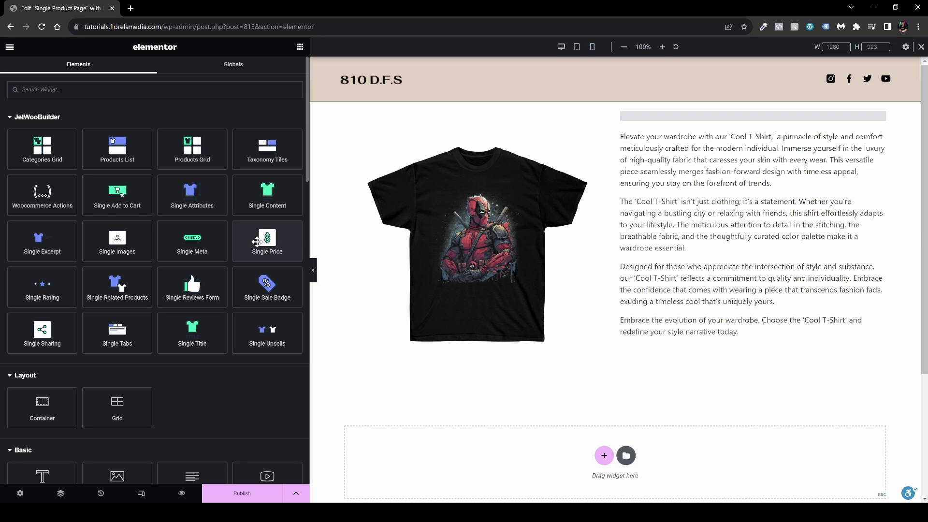
{"action": "left_click_drag", "start_coordinate": [261, 244], "coordinate": [664, 327]}
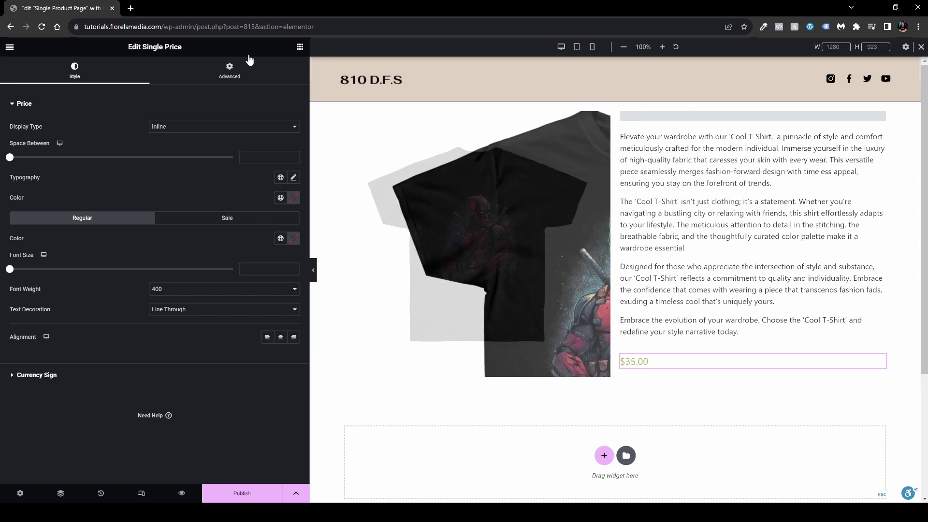
{"action": "left_click", "coordinate": [300, 47]}
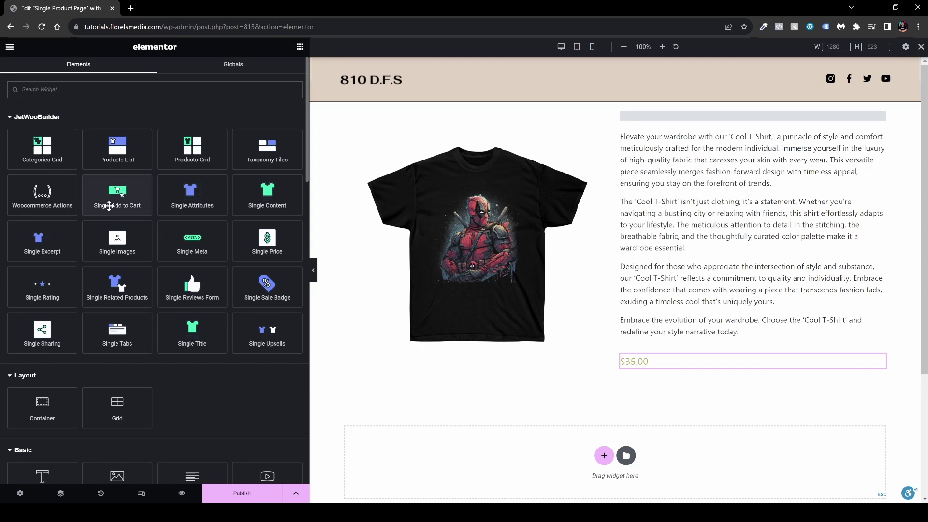
Step: Add Single Add to Cart below the price with button width 250 and Inline display
{"action": "left_click_drag", "start_coordinate": [107, 205], "coordinate": [693, 372]}
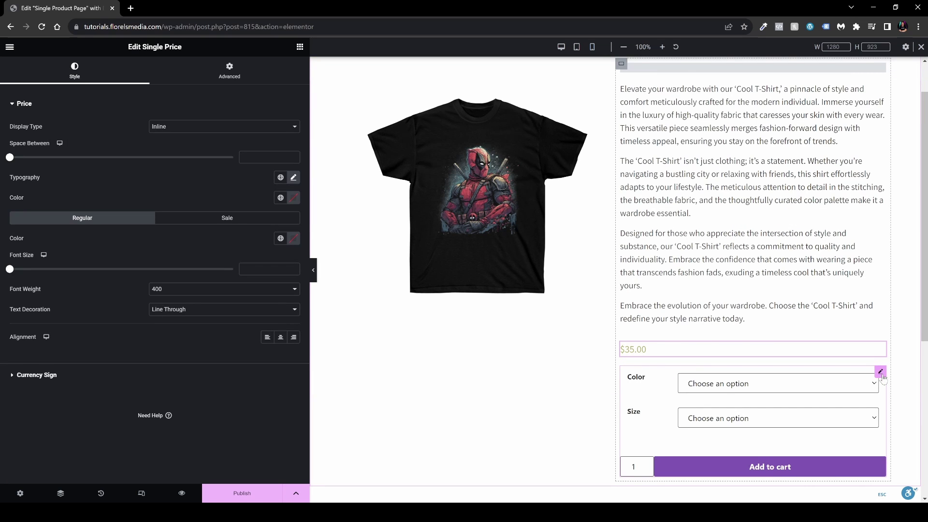
{"action": "left_click", "coordinate": [880, 371]}
{"action": "left_click", "coordinate": [153, 72]}
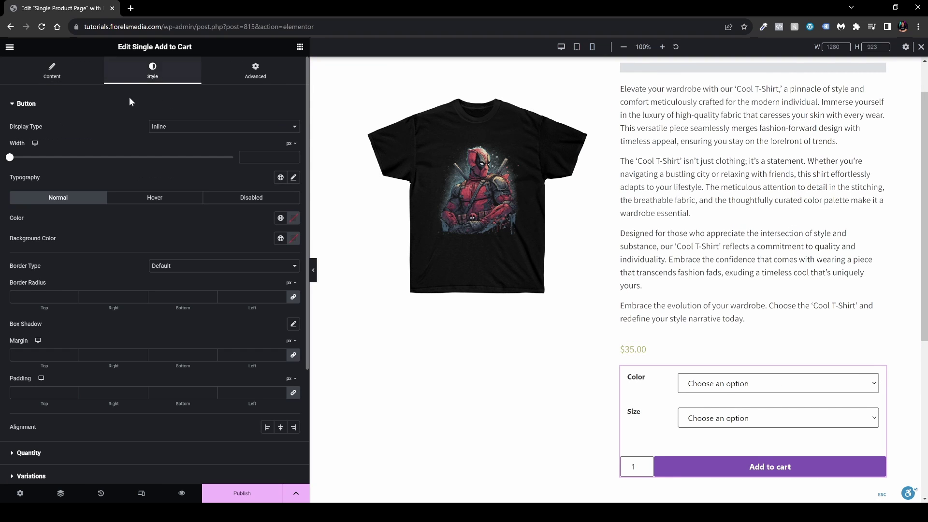
{"action": "scroll", "coordinate": [45, 300], "scroll_direction": "down", "scroll_amount": 3}
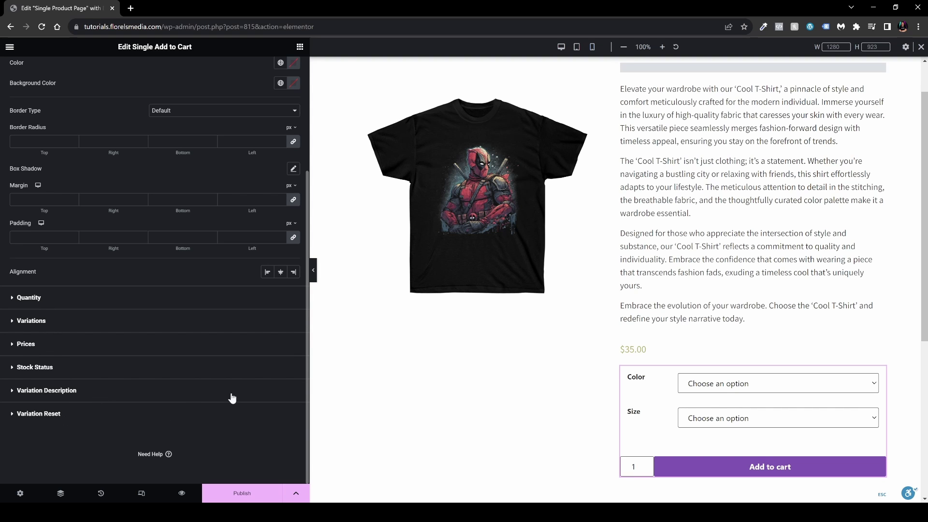
{"action": "scroll", "coordinate": [31, 168], "scroll_direction": "up", "scroll_amount": 3}
{"action": "left_click_drag", "start_coordinate": [32, 168], "coordinate": [57, 169]}
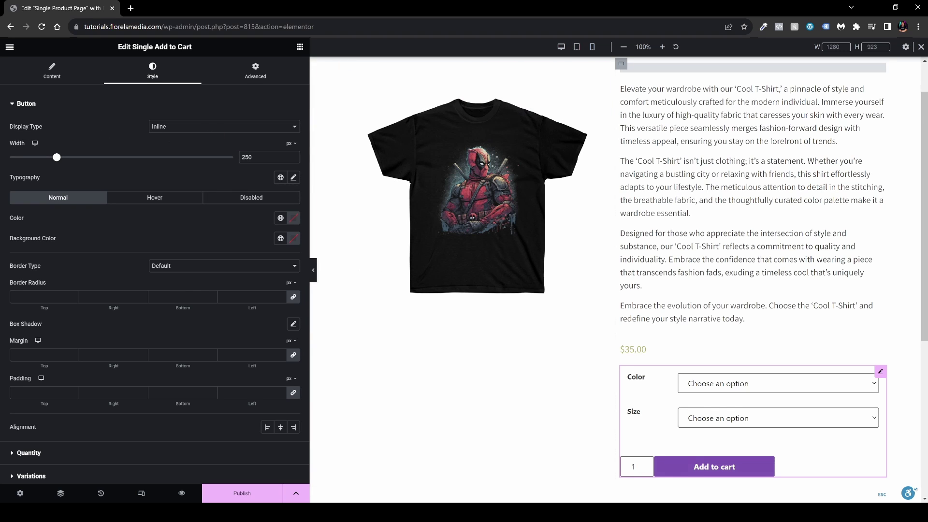
{"action": "left_click", "coordinate": [206, 127]}
{"action": "left_click", "coordinate": [188, 142]}
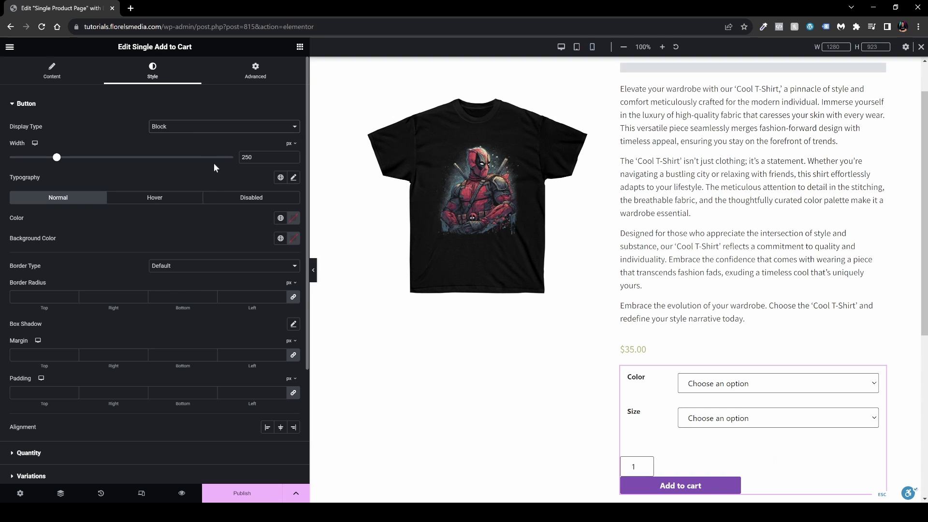
{"action": "left_click", "coordinate": [222, 134]}
{"action": "left_click", "coordinate": [180, 146]}
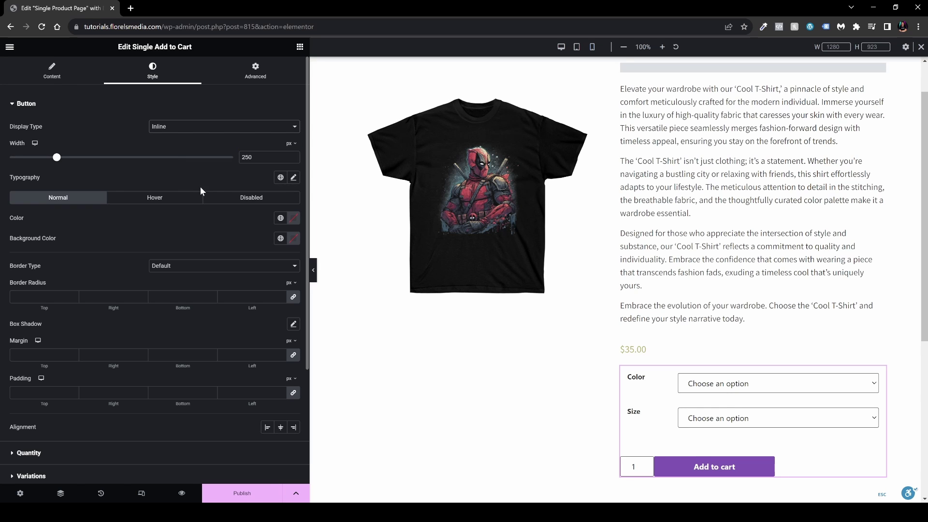
{"action": "key", "text": "Escape"}
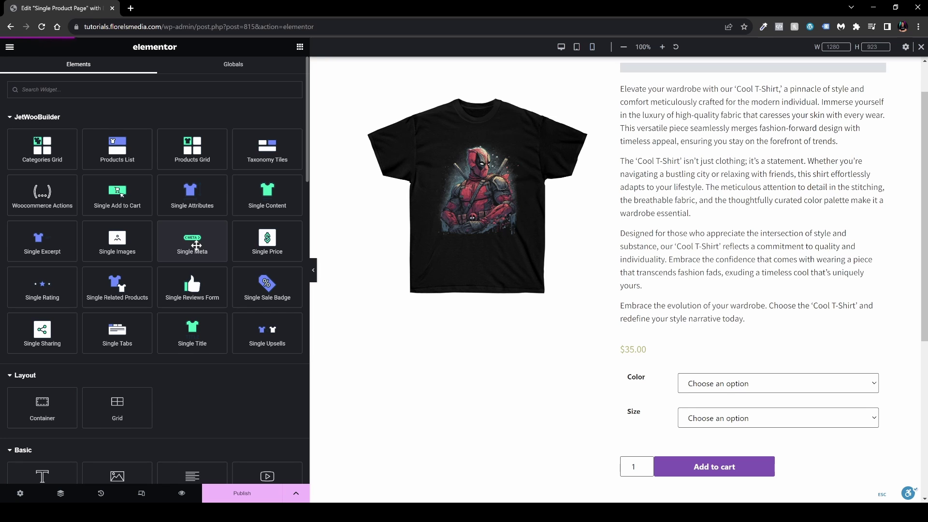
Step: Add Single Meta below the price, color its links purple, then delete the meta block
{"action": "left_click_drag", "start_coordinate": [196, 246], "coordinate": [667, 360]}
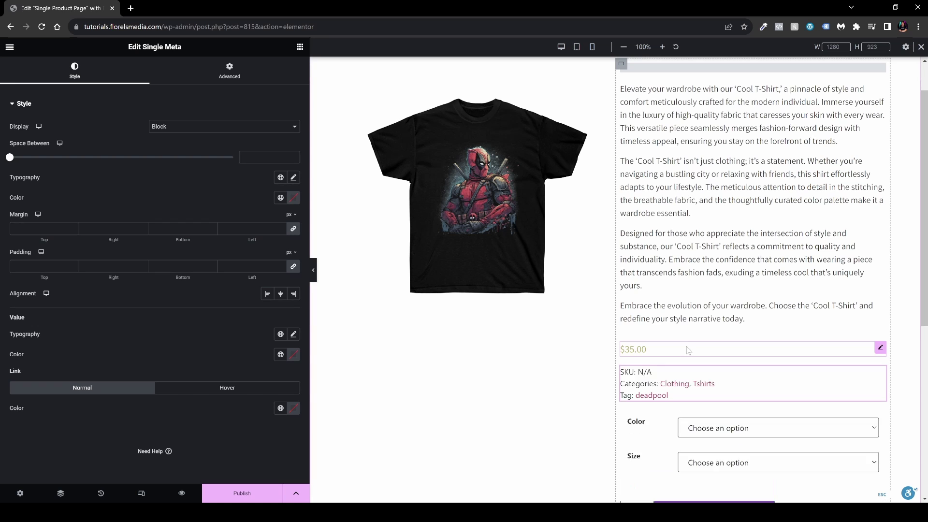
{"action": "scroll", "coordinate": [723, 352], "scroll_direction": "down", "scroll_amount": 1}
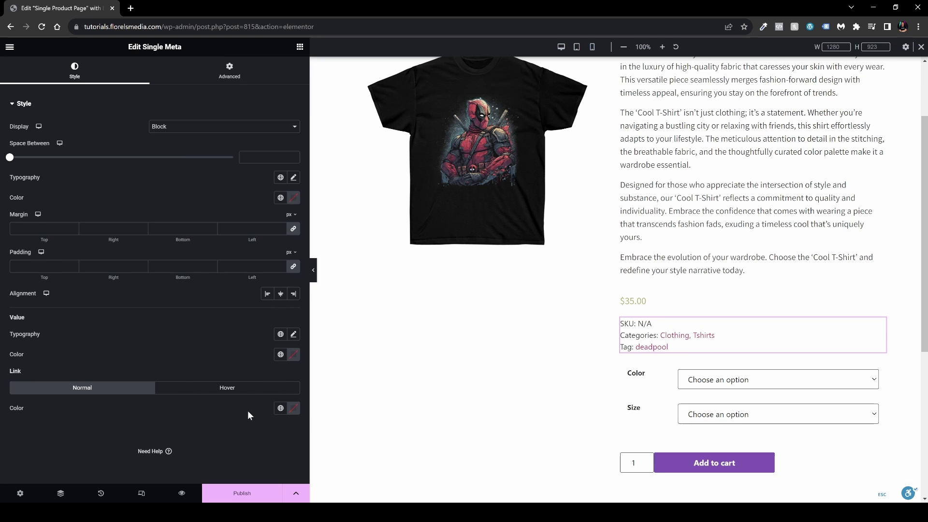
{"action": "left_click", "coordinate": [294, 408]}
{"action": "left_click", "coordinate": [307, 362]}
{"action": "left_click_drag", "start_coordinate": [338, 304], "coordinate": [350, 293]}
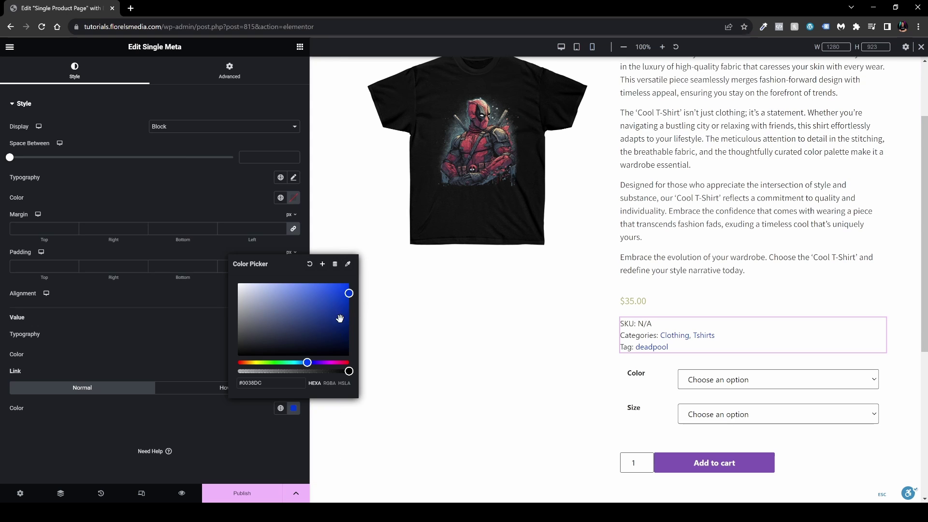
{"action": "left_click", "coordinate": [330, 362]}
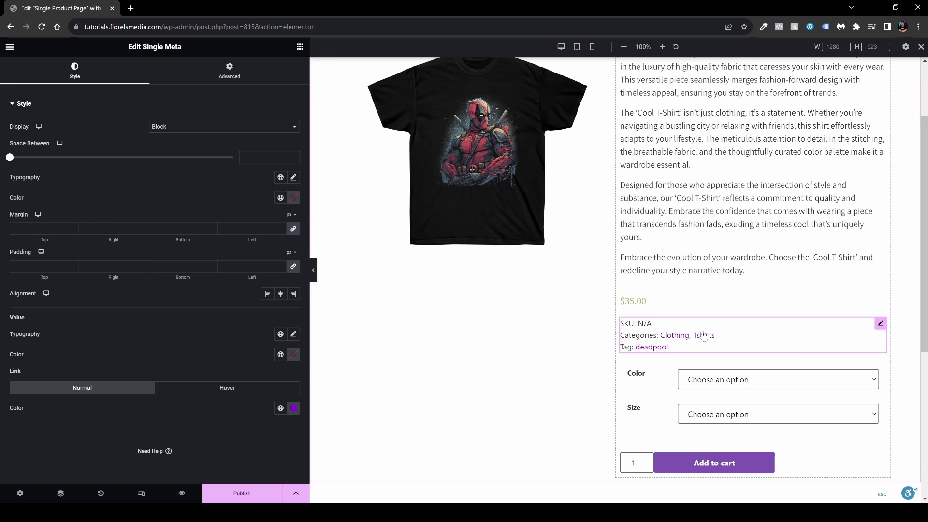
{"action": "right_click", "coordinate": [881, 328]}
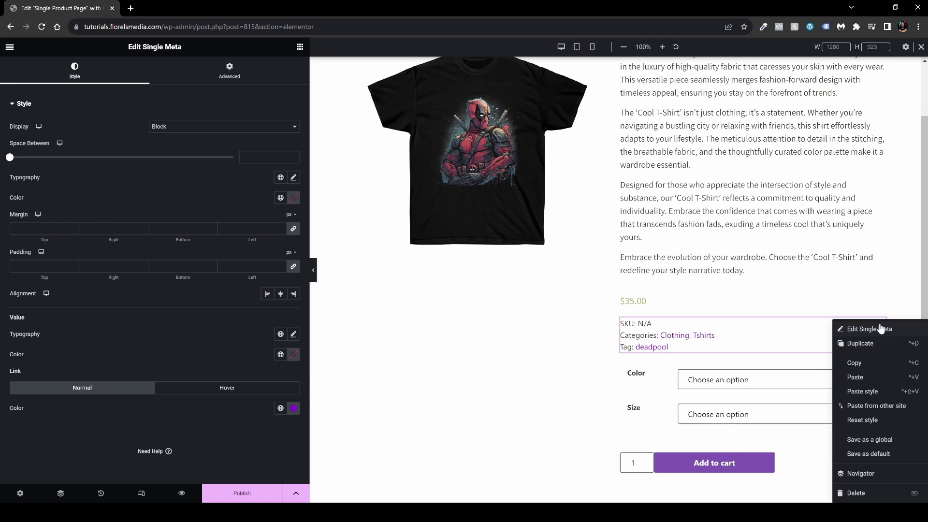
{"action": "left_click", "coordinate": [864, 492]}
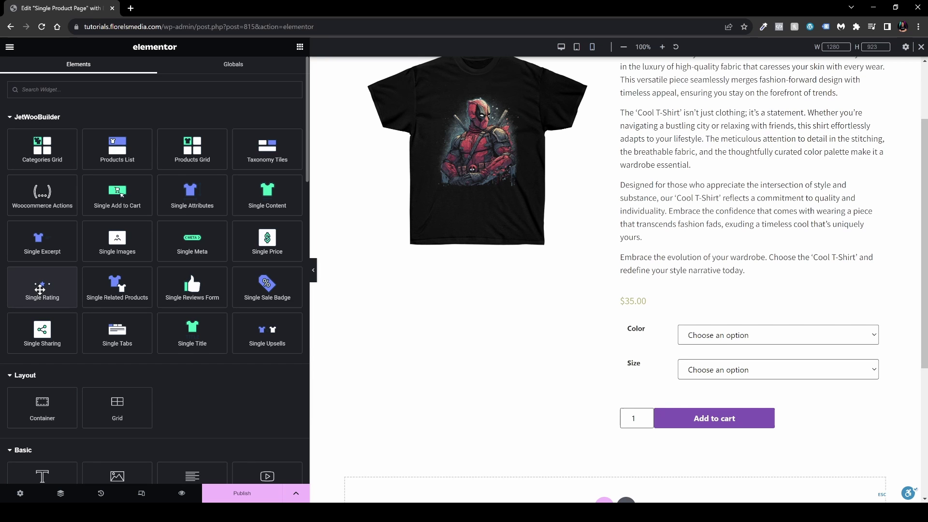
{"action": "left_click_drag", "start_coordinate": [41, 289], "coordinate": [716, 282]}
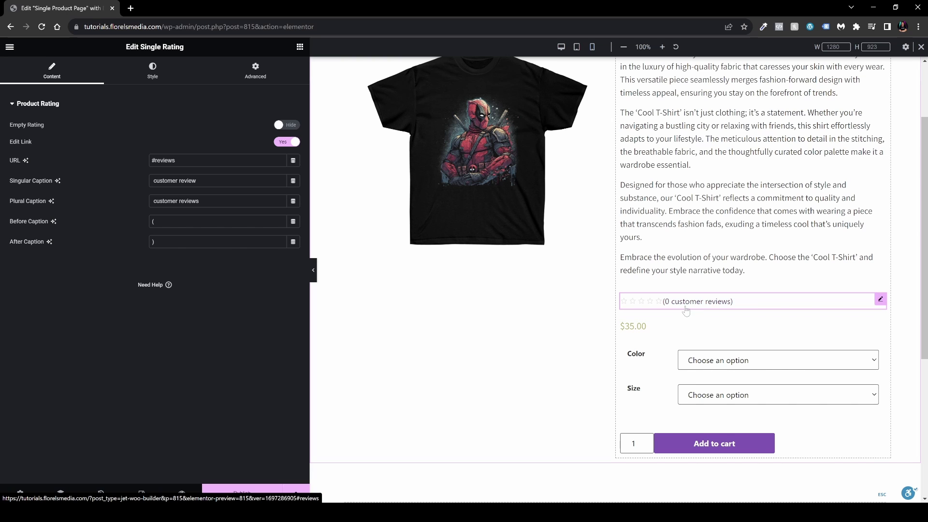
{"action": "left_click", "coordinate": [287, 143]}
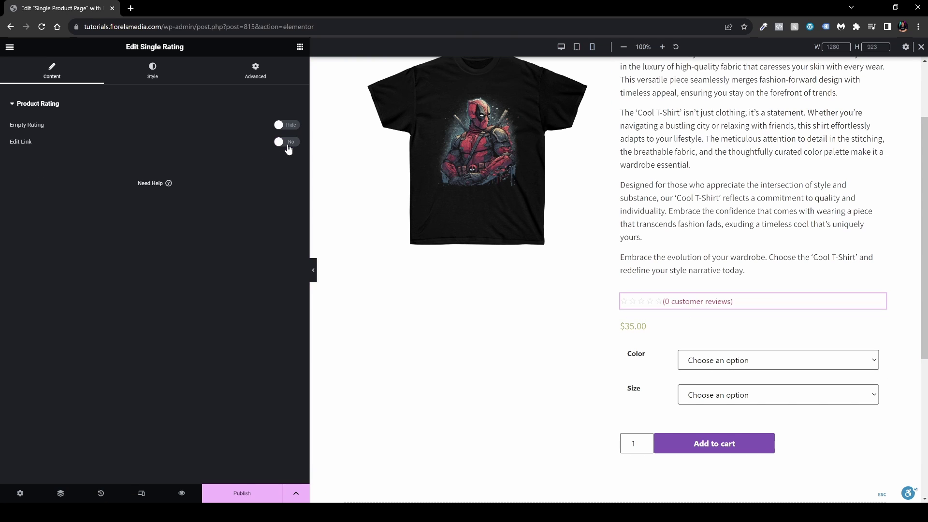
{"action": "left_click", "coordinate": [287, 143]}
{"action": "left_click_drag", "start_coordinate": [178, 160], "coordinate": [143, 162]}
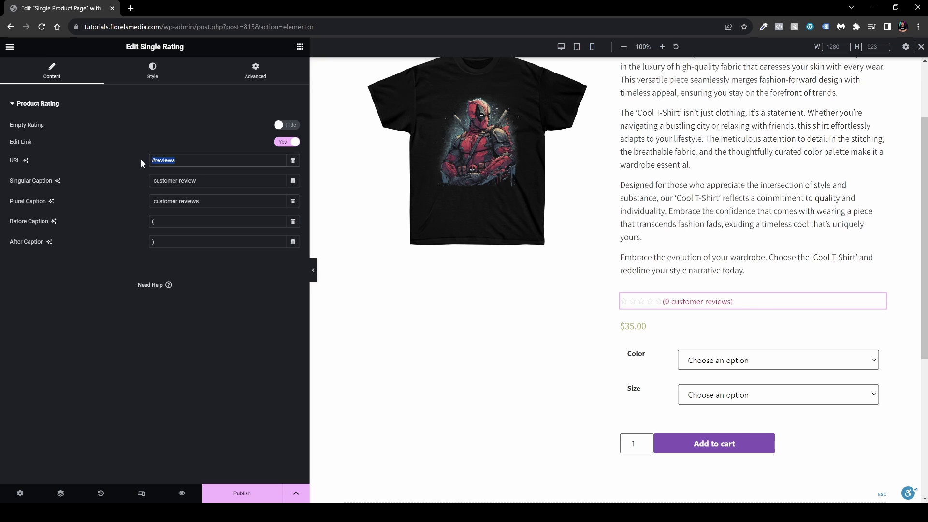
{"action": "left_click", "coordinate": [705, 304]}
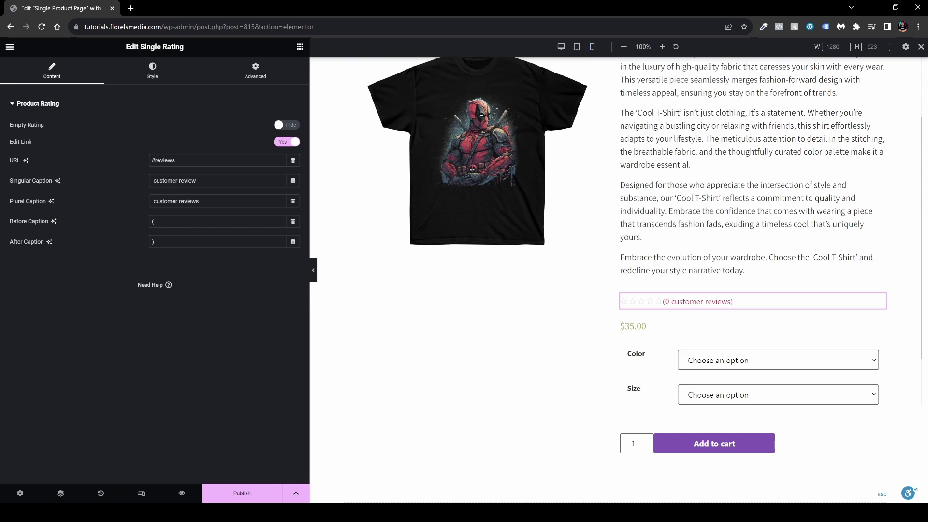
{"action": "left_click_drag", "start_coordinate": [178, 161], "coordinate": [149, 166]}
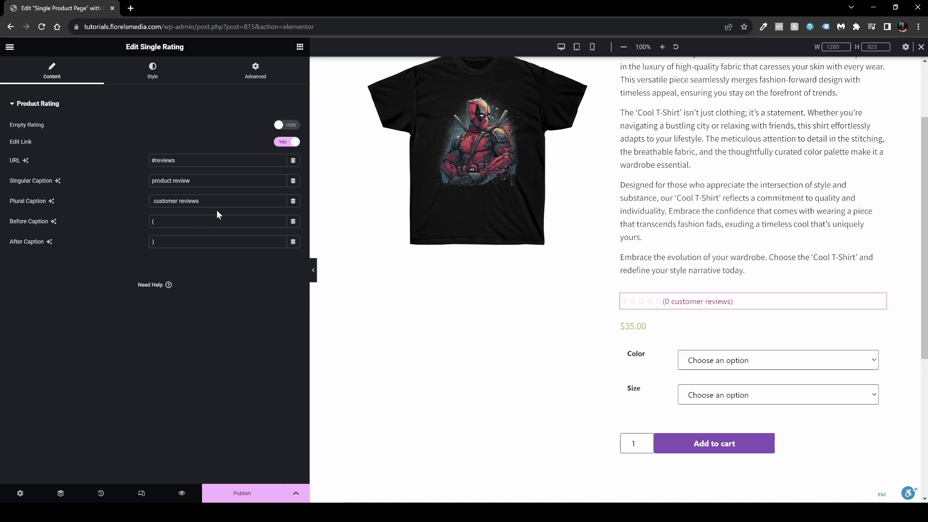
{"action": "left_click_drag", "start_coordinate": [172, 181], "coordinate": [144, 186]}
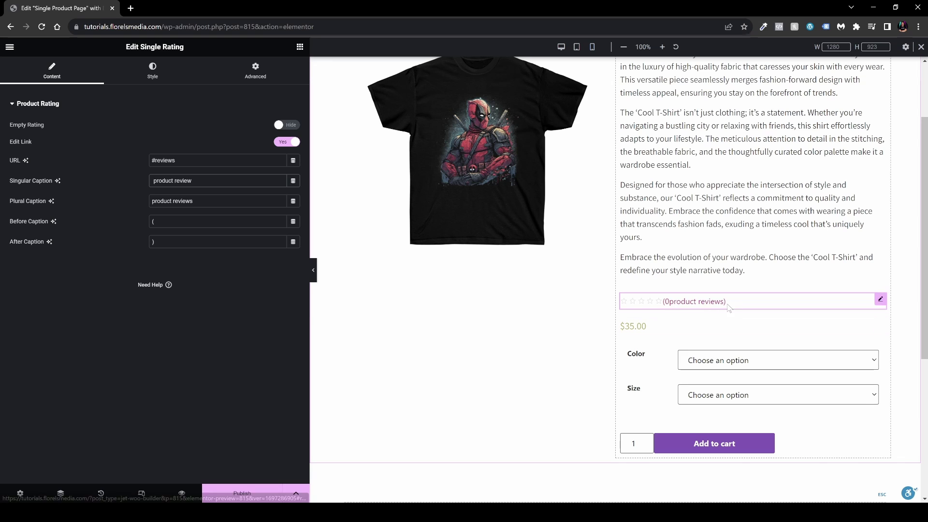
{"action": "left_click", "coordinate": [201, 222]}
{"action": "key", "text": "BackSpace"}
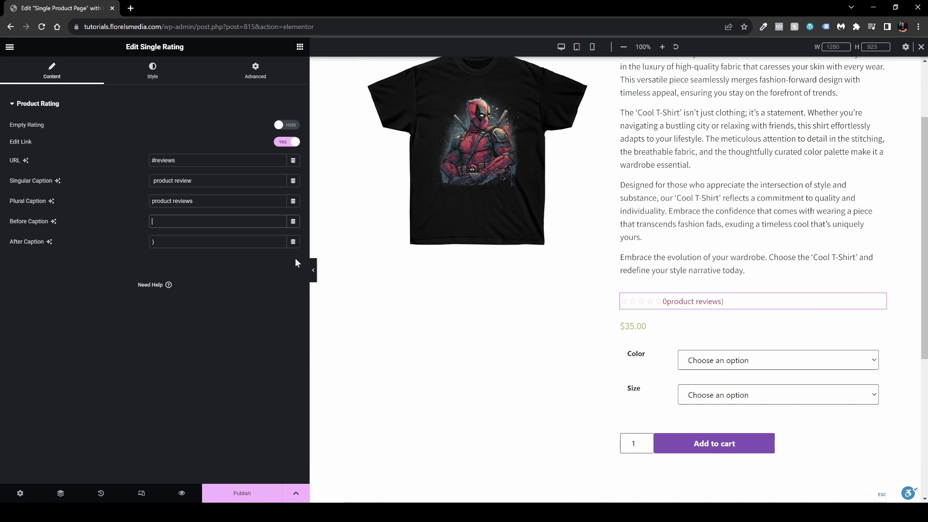
{"action": "type", "text": "("}
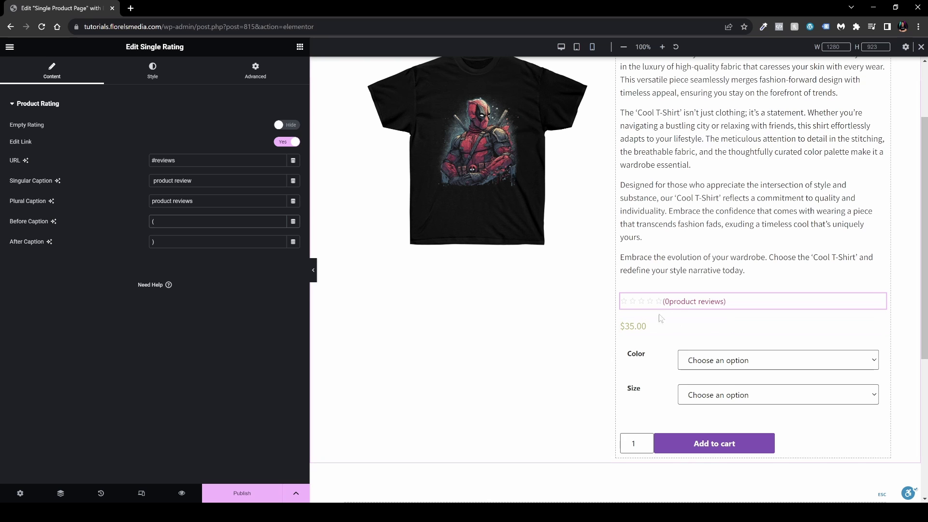
{"action": "left_click", "coordinate": [291, 126]}
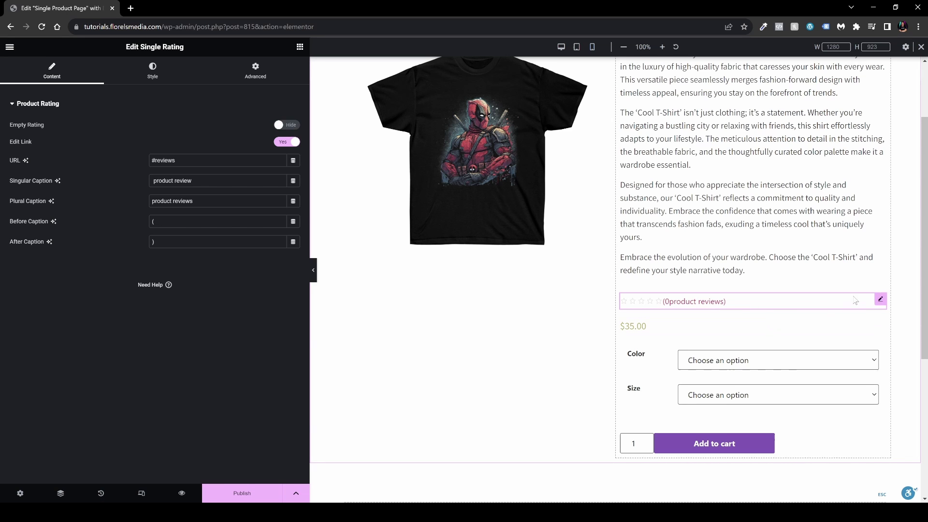
{"action": "right_click", "coordinate": [878, 302]}
{"action": "left_click", "coordinate": [858, 473]}
{"action": "scroll", "coordinate": [535, 387], "scroll_direction": "down", "scroll_amount": 5}
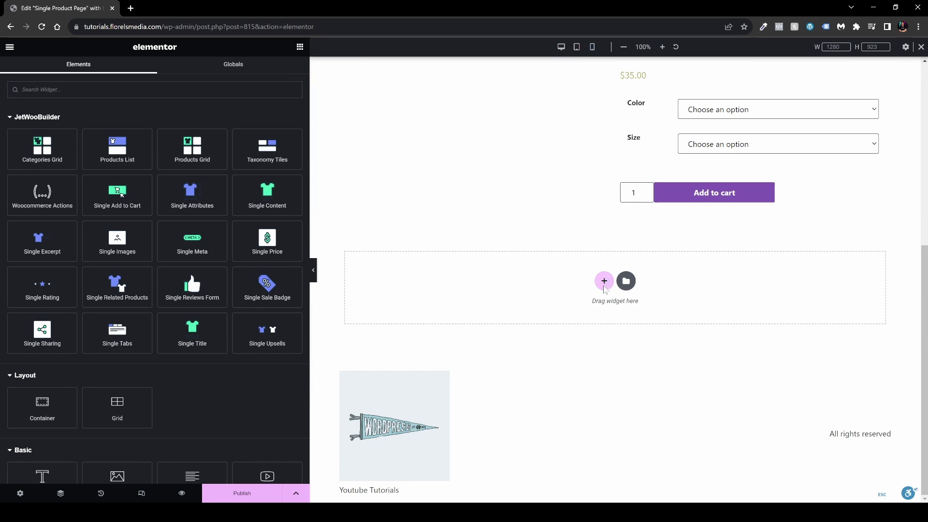
Step: Add a two-column flexbox container and place the product tabs widget in its left column
{"action": "left_click", "coordinate": [604, 280]}
{"action": "left_click", "coordinate": [582, 317]}
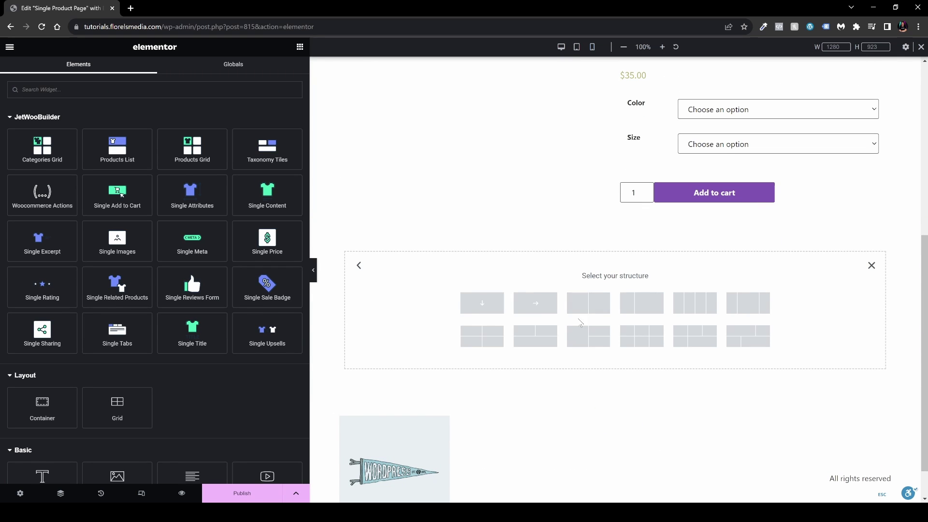
{"action": "left_click", "coordinate": [587, 304]}
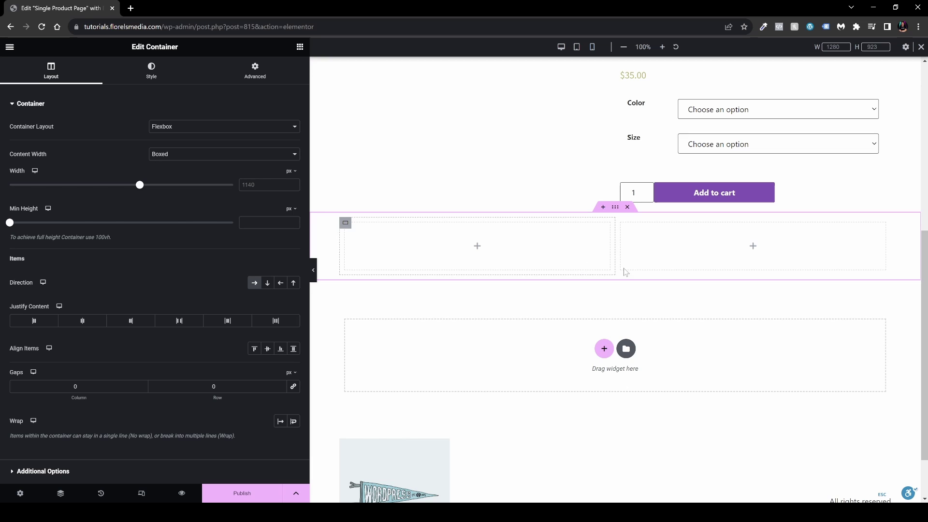
{"action": "left_click", "coordinate": [299, 46]}
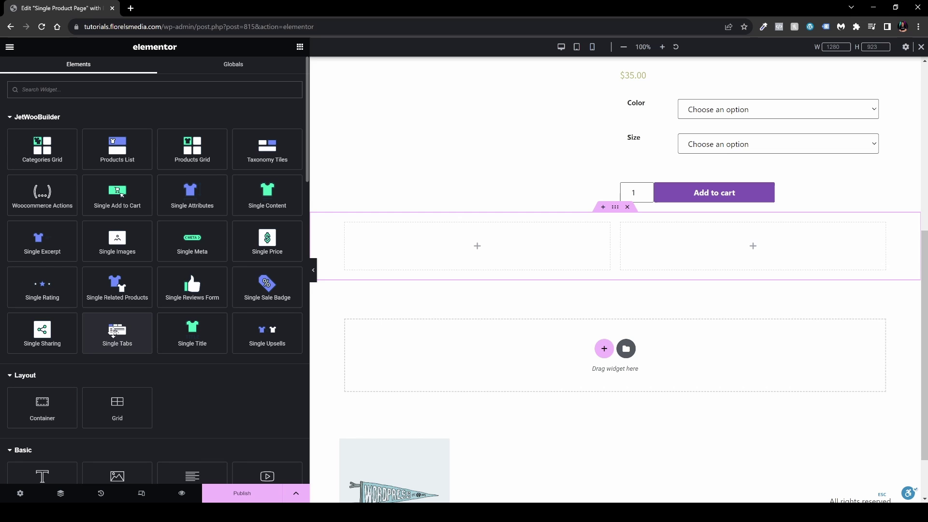
{"action": "left_click_drag", "start_coordinate": [114, 333], "coordinate": [477, 246]}
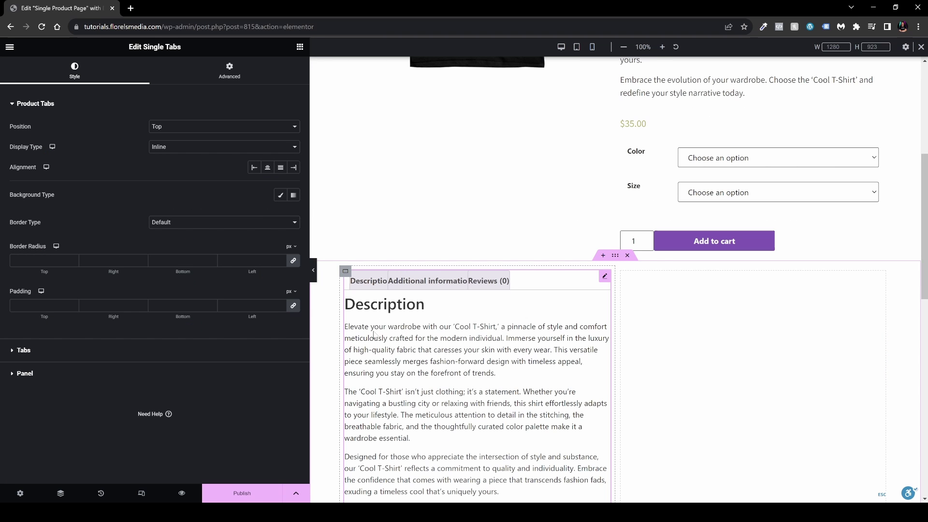
Step: Delete the full product description block and add the short product excerpt near the price
{"action": "scroll", "coordinate": [436, 356], "scroll_direction": "up", "scroll_amount": 6}
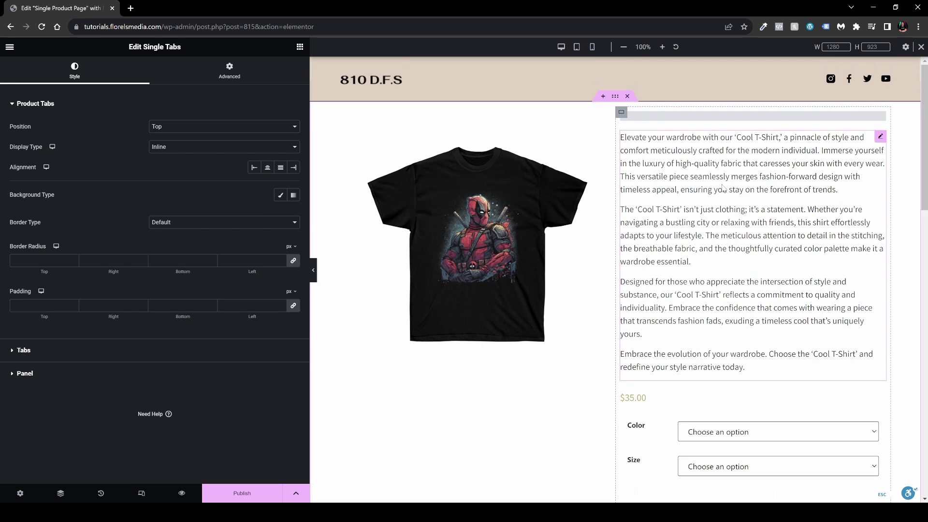
{"action": "left_click", "coordinate": [688, 222]}
{"action": "right_click", "coordinate": [737, 207]}
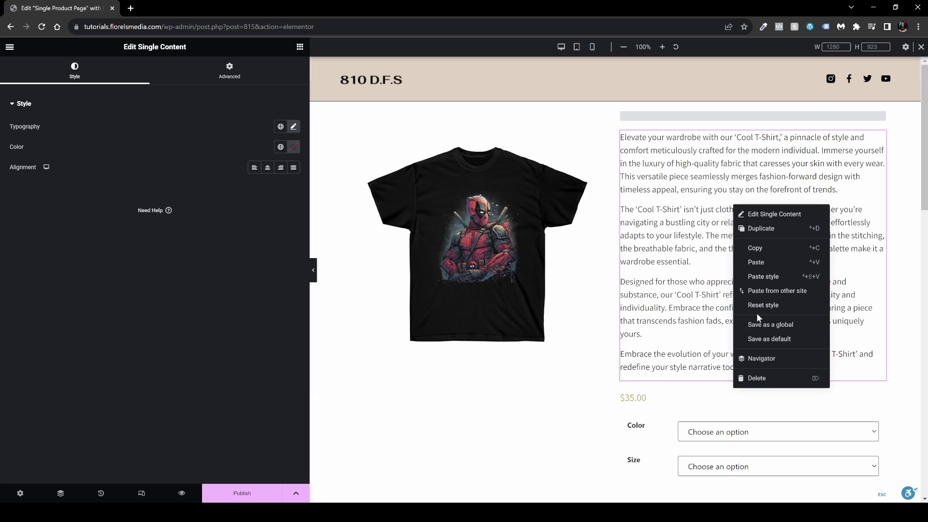
{"action": "left_click", "coordinate": [759, 375]}
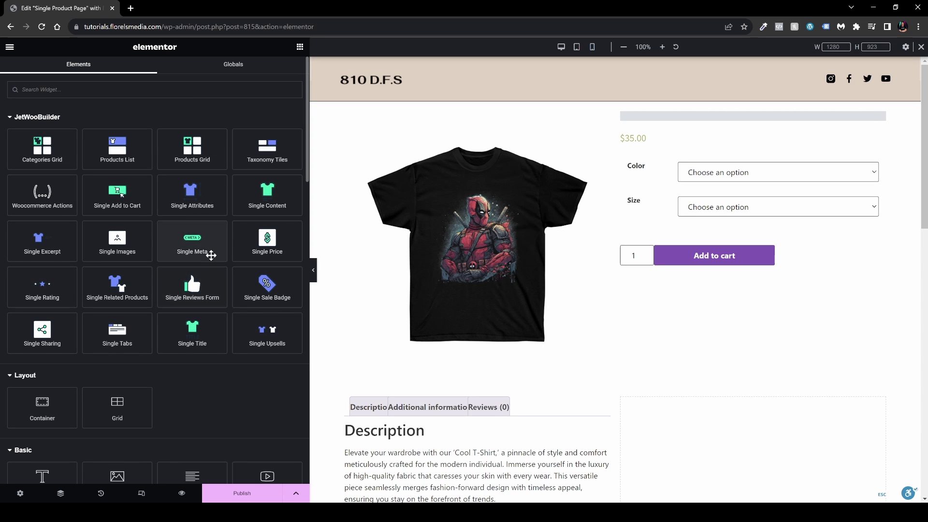
{"action": "left_click_drag", "start_coordinate": [36, 247], "coordinate": [694, 132]}
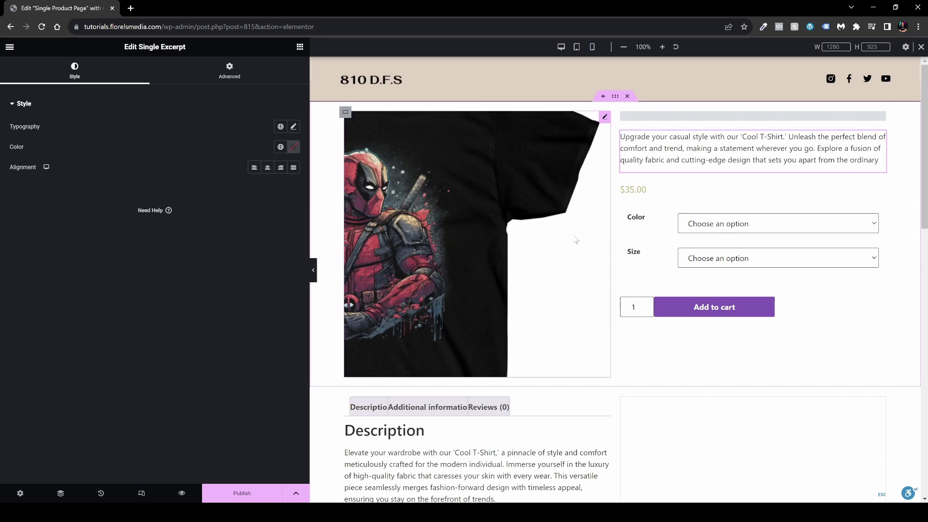
Step: Select the product tabs widget and preview its Additional information and Reviews tabs
{"action": "scroll", "coordinate": [532, 232], "scroll_direction": "down", "scroll_amount": 6}
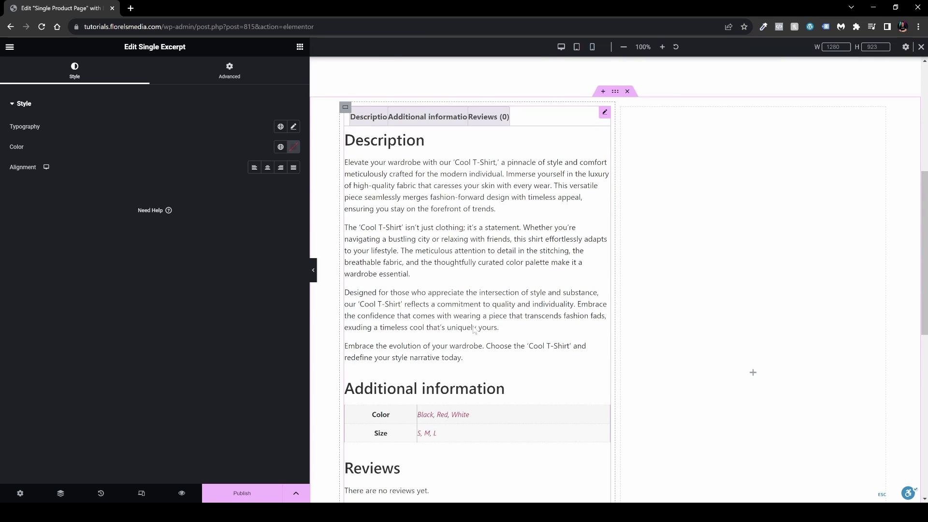
{"action": "scroll", "coordinate": [474, 330], "scroll_direction": "down", "scroll_amount": 2}
{"action": "scroll", "coordinate": [450, 312], "scroll_direction": "up", "scroll_amount": 2}
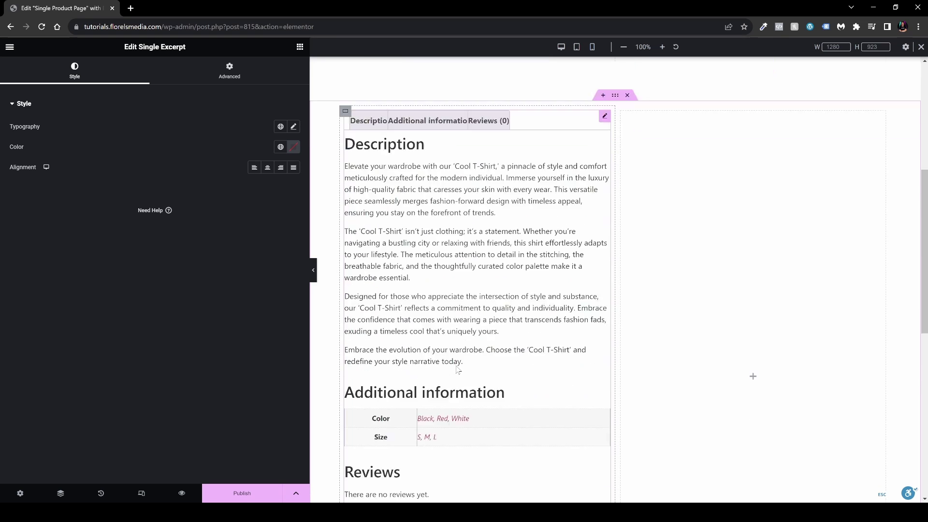
{"action": "scroll", "coordinate": [426, 338], "scroll_direction": "down", "scroll_amount": 3}
{"action": "scroll", "coordinate": [418, 354], "scroll_direction": "up", "scroll_amount": 1}
{"action": "scroll", "coordinate": [418, 355], "scroll_direction": "up", "scroll_amount": 3}
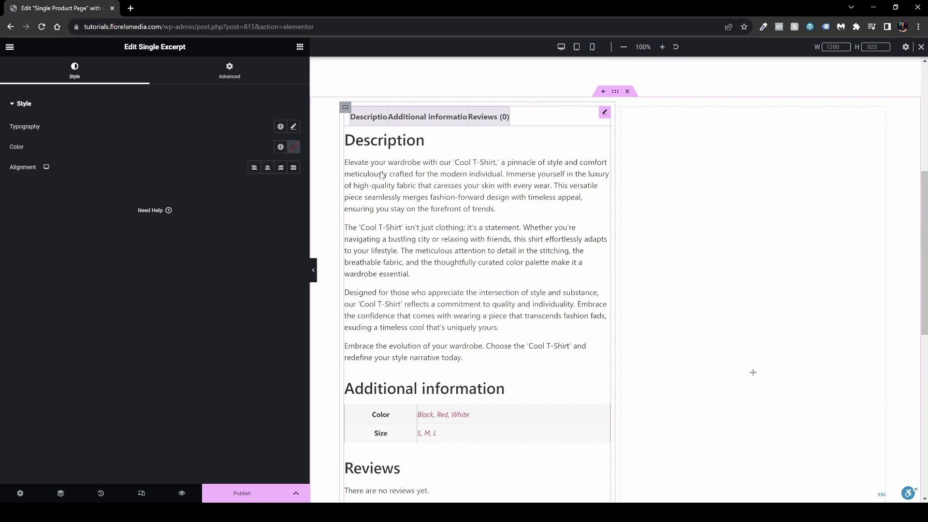
{"action": "scroll", "coordinate": [438, 198], "scroll_direction": "down", "scroll_amount": 3}
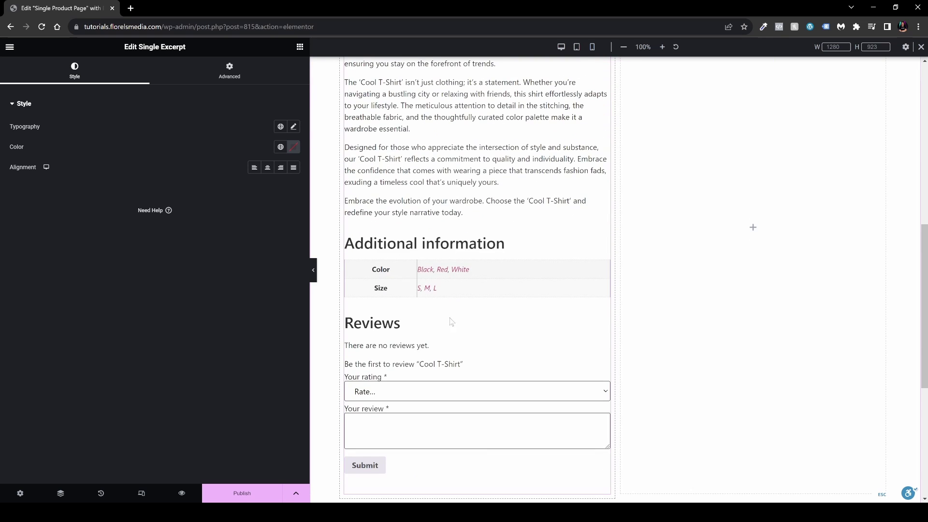
{"action": "scroll", "coordinate": [450, 322], "scroll_direction": "up", "scroll_amount": 3}
{"action": "left_click", "coordinate": [372, 119]}
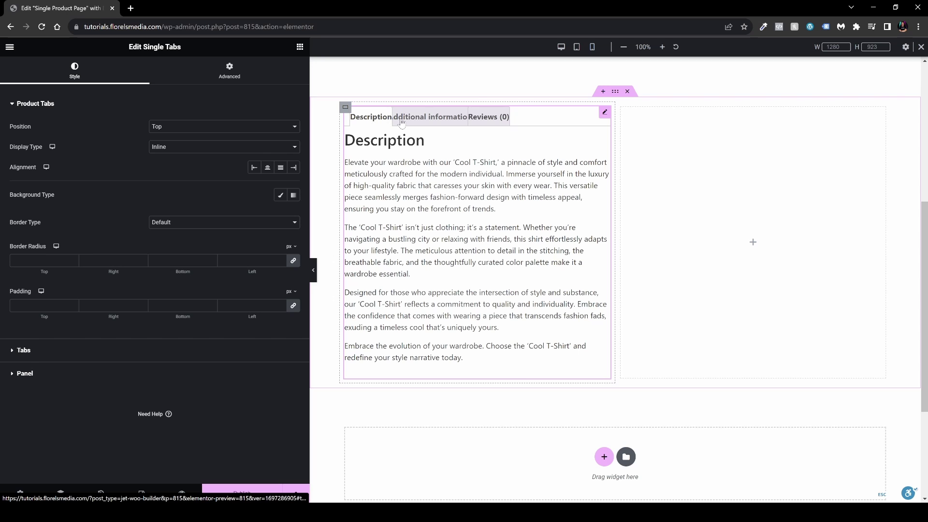
{"action": "left_click", "coordinate": [422, 123]}
{"action": "left_click", "coordinate": [498, 120]}
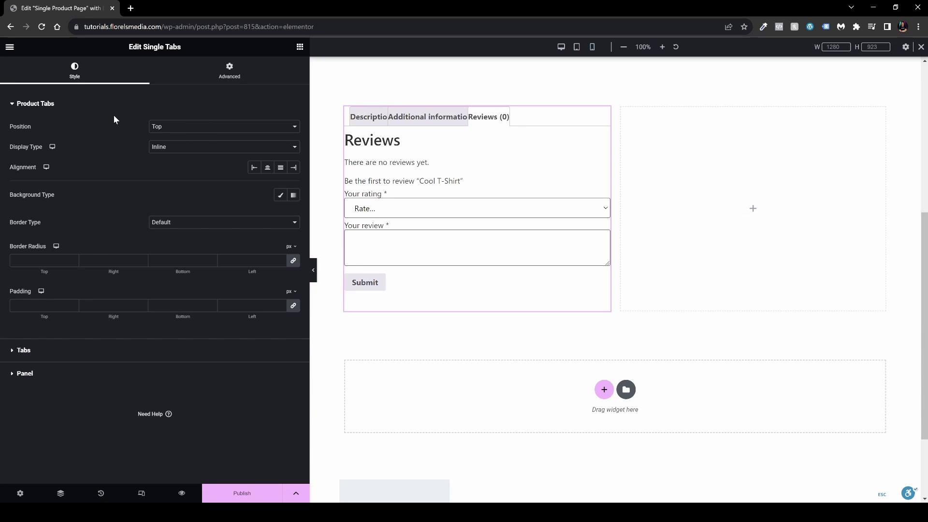
Step: Try left and right tab positions, then set the tabs back on top
{"action": "left_click", "coordinate": [226, 131]}
{"action": "left_click", "coordinate": [224, 138]}
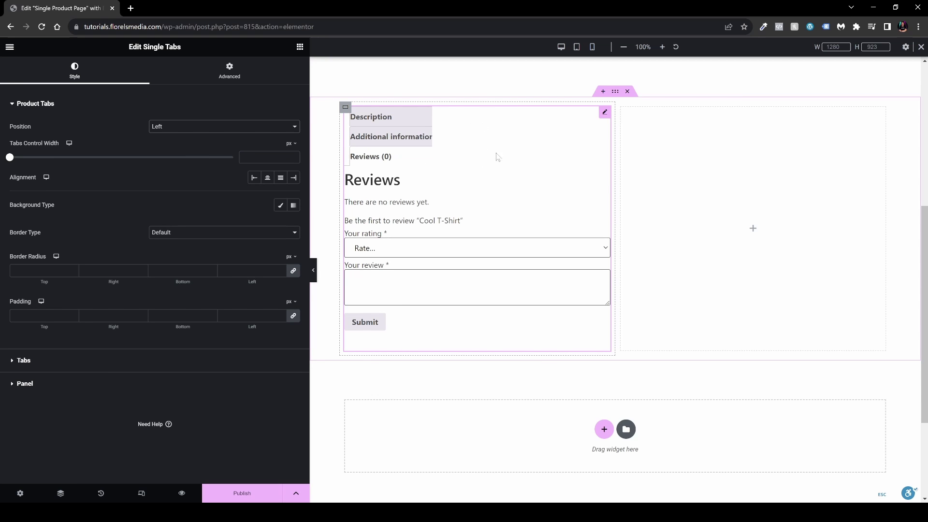
{"action": "left_click", "coordinate": [213, 126]}
{"action": "left_click", "coordinate": [198, 147]}
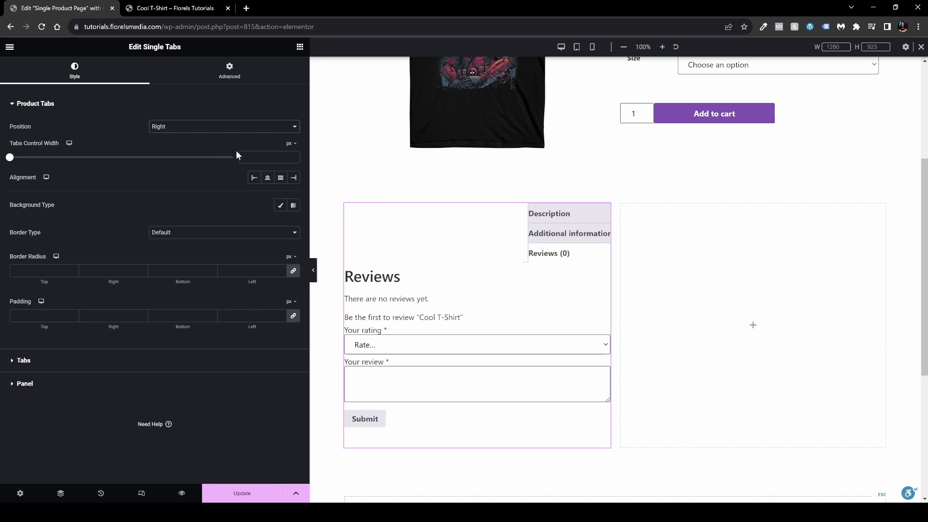
{"action": "left_click", "coordinate": [225, 127]}
{"action": "left_click", "coordinate": [222, 145]}
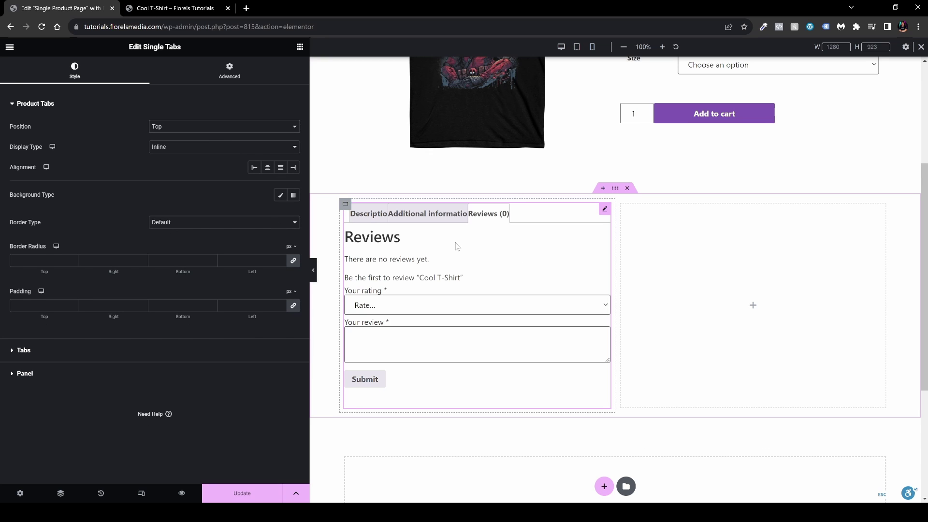
Step: Set the tabs Display Type to Inline and Alignment to Stretch
{"action": "left_click", "coordinate": [181, 147]}
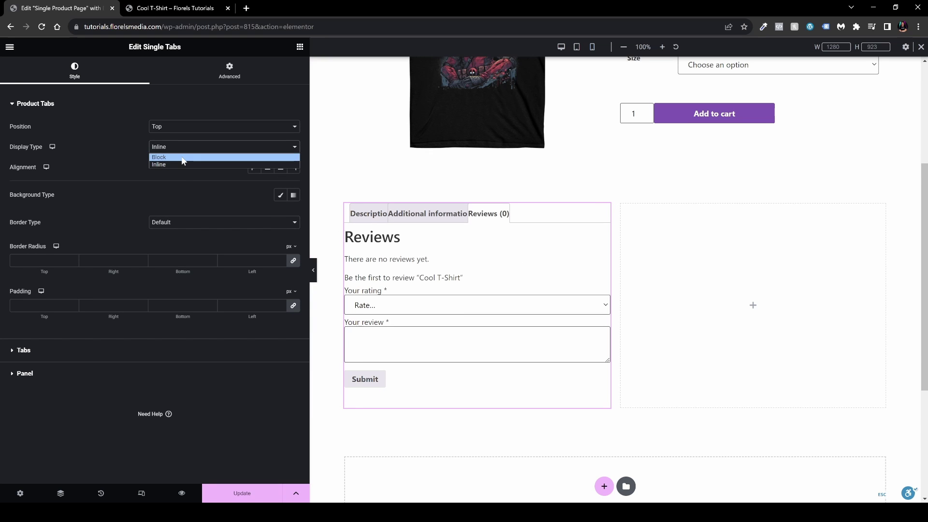
{"action": "left_click", "coordinate": [182, 158]}
{"action": "left_click", "coordinate": [184, 148]}
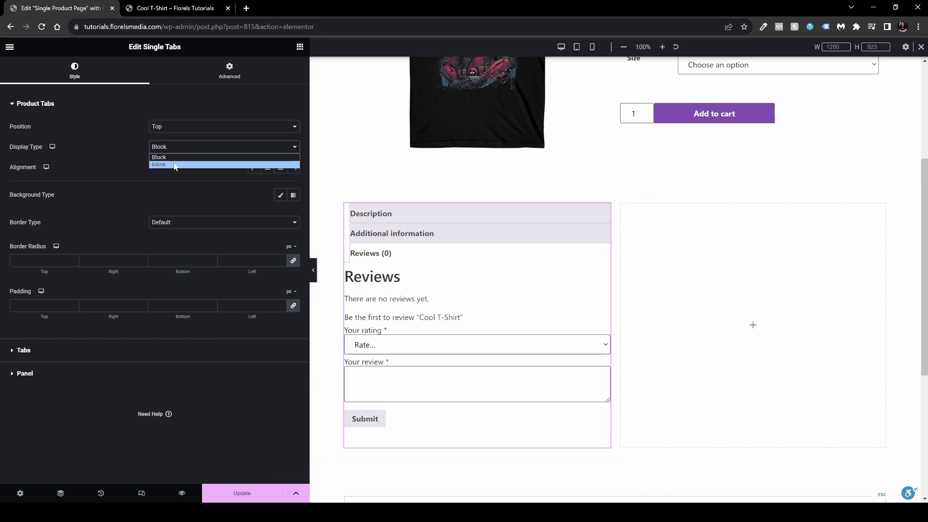
{"action": "left_click", "coordinate": [175, 164]}
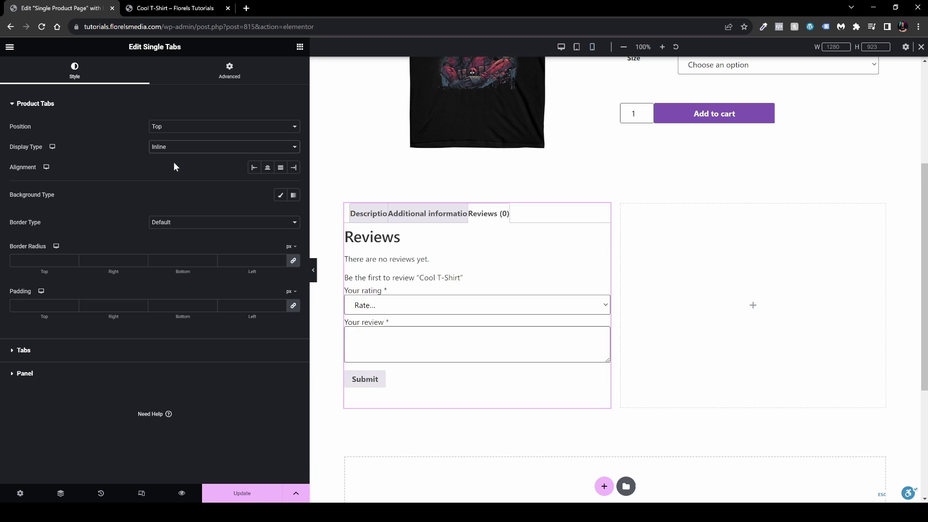
{"action": "left_click", "coordinate": [267, 168]}
{"action": "left_click", "coordinate": [281, 169]}
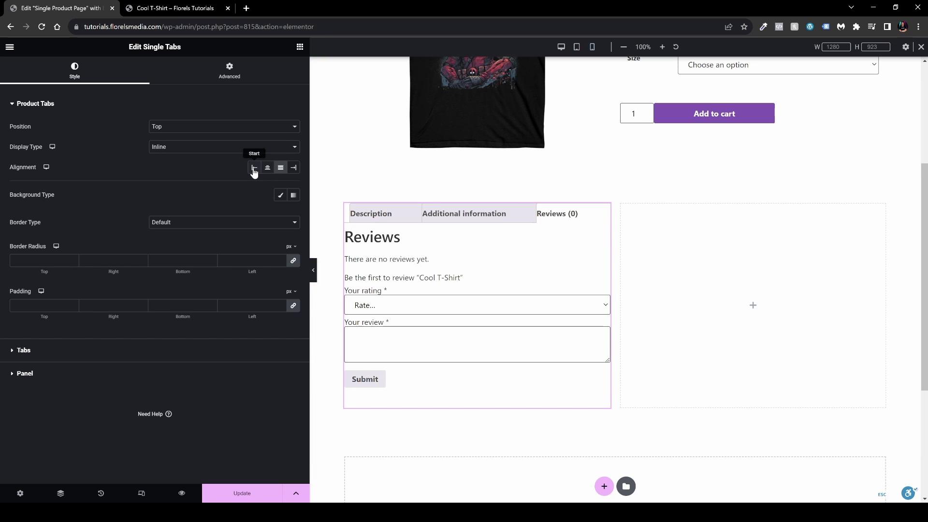
{"action": "left_click", "coordinate": [254, 168]}
{"action": "left_click", "coordinate": [294, 169]}
{"action": "left_click", "coordinate": [281, 168]}
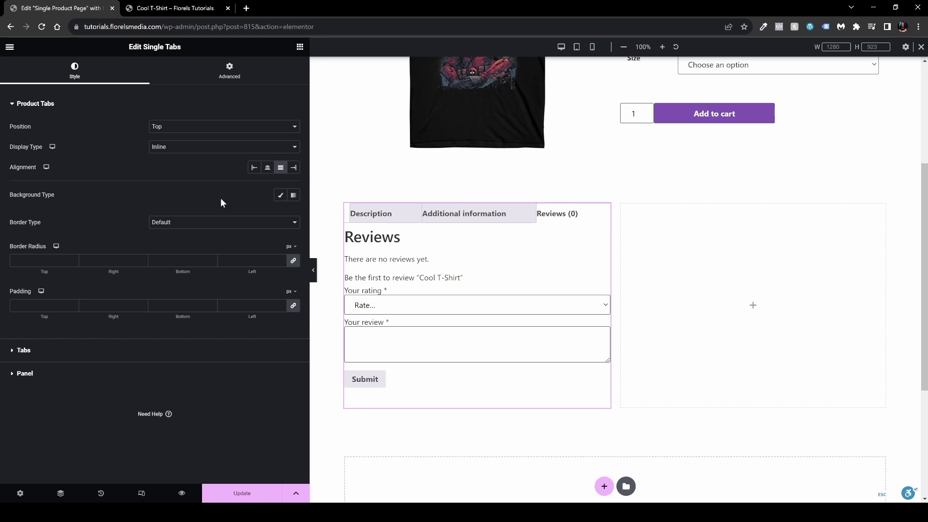
Step: Unlink the tab corner radius values and set the top corners to 12
{"action": "left_click", "coordinate": [33, 356]}
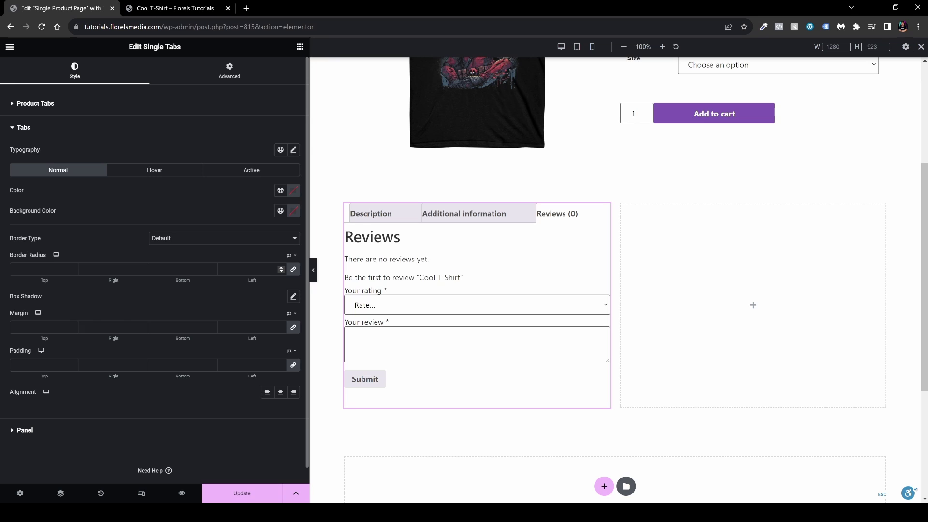
{"action": "left_click", "coordinate": [249, 269]}
{"action": "left_click", "coordinate": [293, 269]}
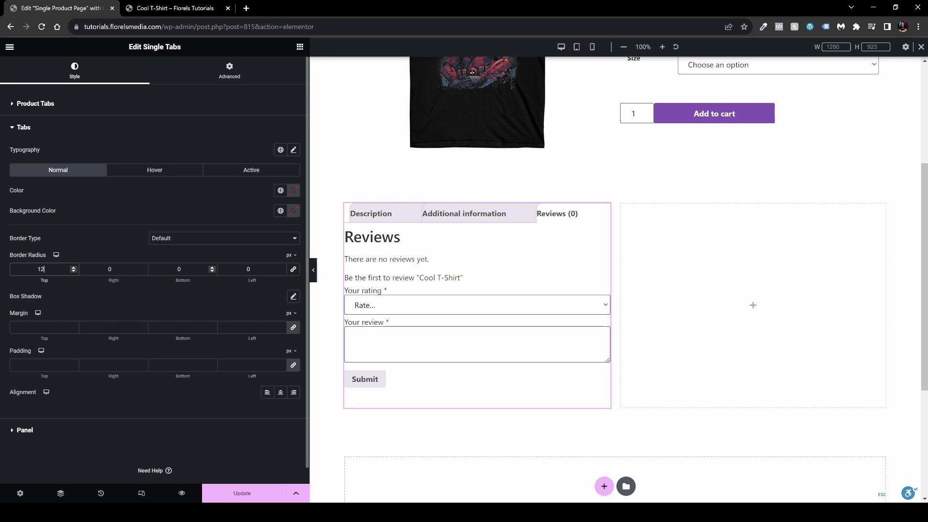
{"action": "left_click", "coordinate": [111, 268]}
{"action": "type", "text": "12"}
Step: Give the normal-state tabs a black background and white text
{"action": "left_click", "coordinate": [287, 215]}
{"action": "left_click", "coordinate": [245, 322]}
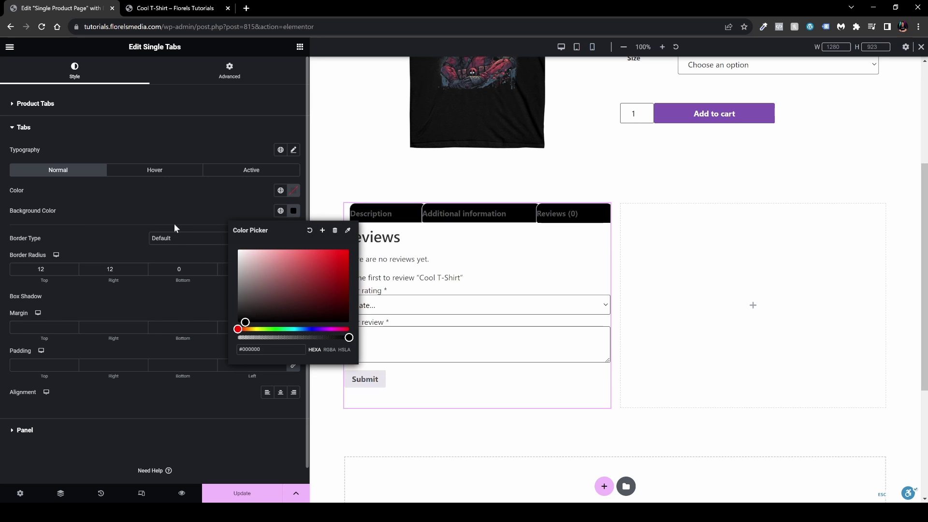
{"action": "left_click", "coordinate": [294, 190]}
{"action": "left_click_drag", "start_coordinate": [239, 231], "coordinate": [218, 222]}
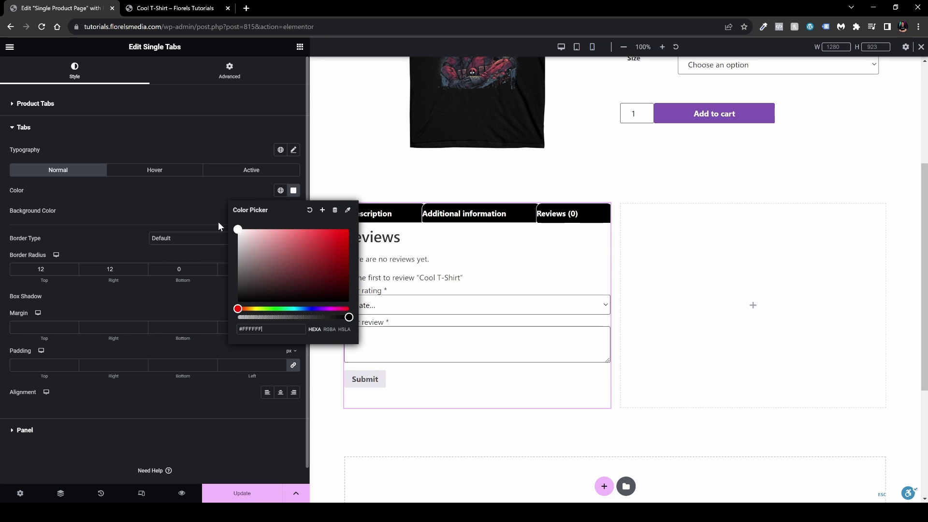
{"action": "left_click", "coordinate": [204, 218]}
Step: Style the active tab with dark text on a white background
{"action": "left_click", "coordinate": [154, 170]}
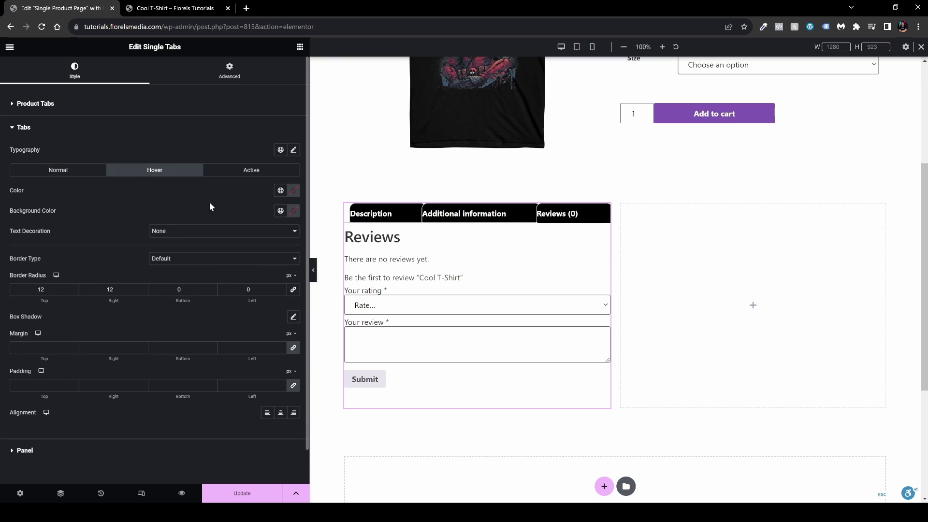
{"action": "left_click", "coordinate": [272, 172]}
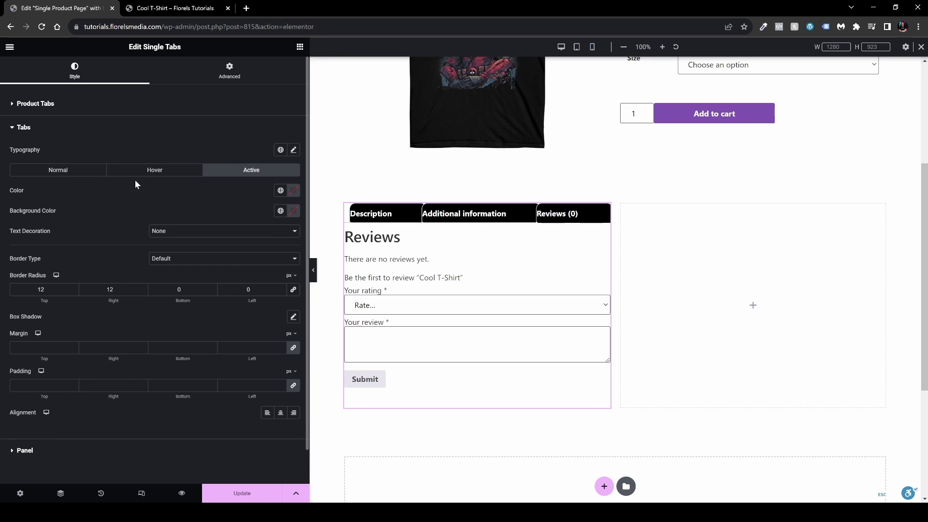
{"action": "left_click", "coordinate": [296, 193]}
{"action": "left_click", "coordinate": [293, 322]}
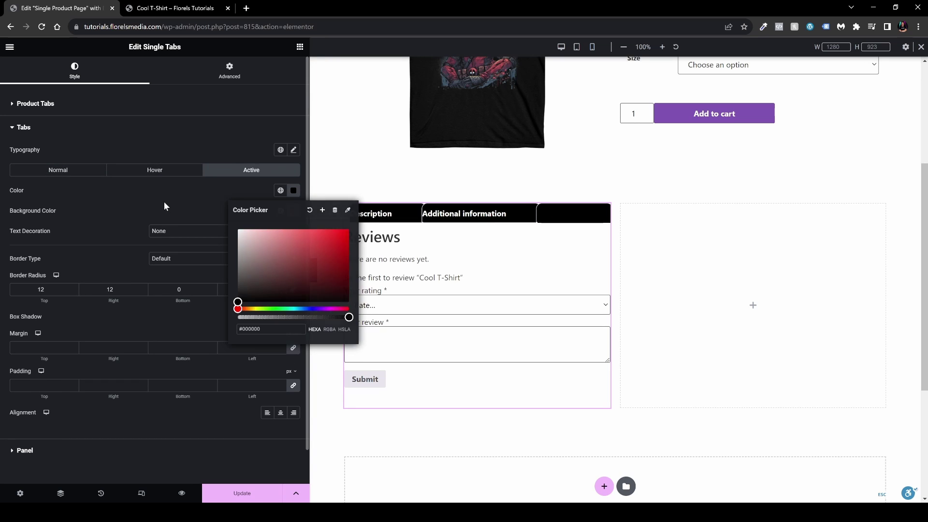
{"action": "left_click", "coordinate": [163, 201]}
{"action": "left_click", "coordinate": [293, 190]}
{"action": "left_click_drag", "start_coordinate": [265, 254], "coordinate": [199, 201]}
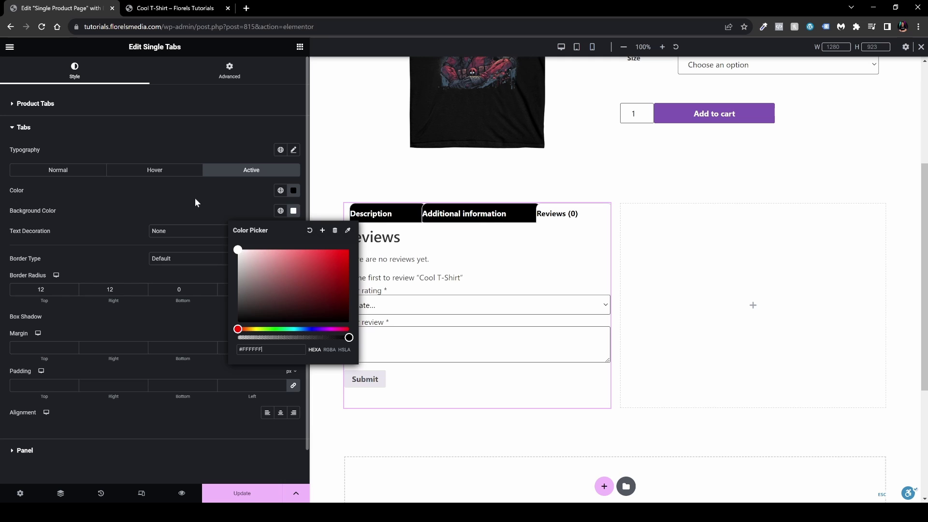
{"action": "left_click", "coordinate": [196, 198]}
Step: Preview the styled Description, Additional information and Reviews tabs
{"action": "left_click", "coordinate": [490, 215]}
{"action": "left_click", "coordinate": [382, 214]}
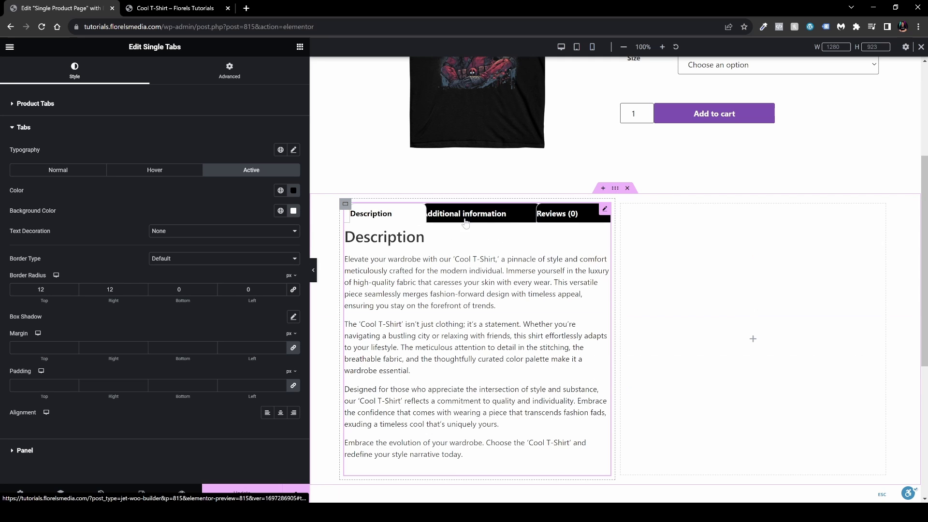
{"action": "left_click", "coordinate": [486, 220]}
{"action": "left_click", "coordinate": [563, 217]}
{"action": "left_click", "coordinate": [464, 221]}
{"action": "left_click", "coordinate": [376, 217]}
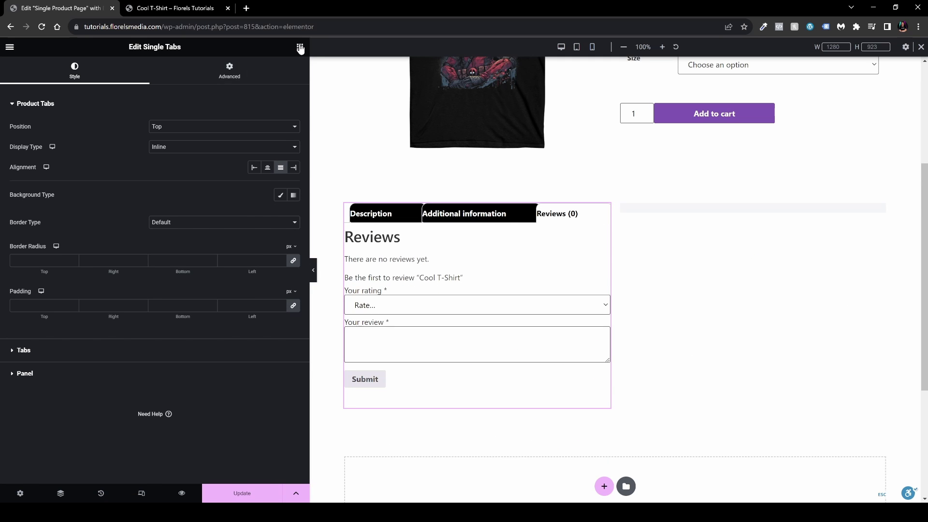
{"action": "left_click", "coordinate": [299, 47]}
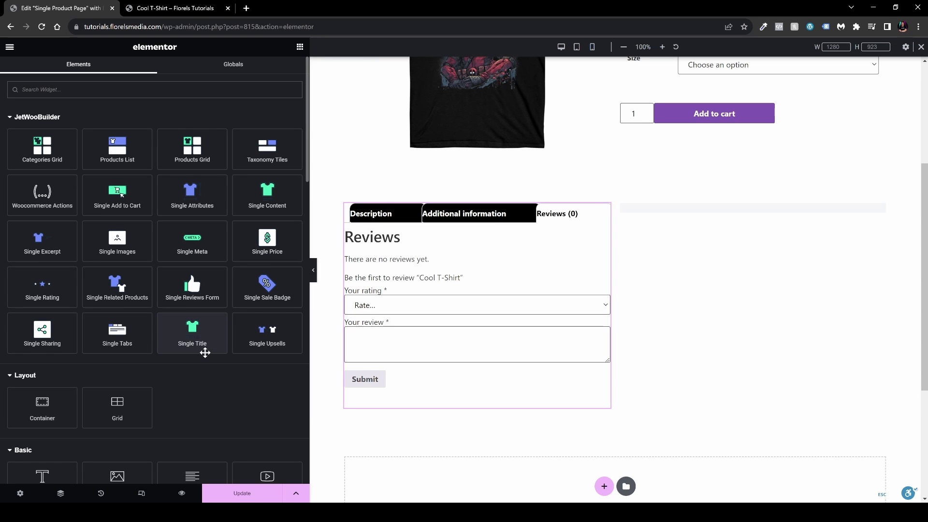
Step: Select the product tabs widget and check its Description and Additional information tabs
{"action": "left_click", "coordinate": [401, 209]}
{"action": "left_click", "coordinate": [381, 219]}
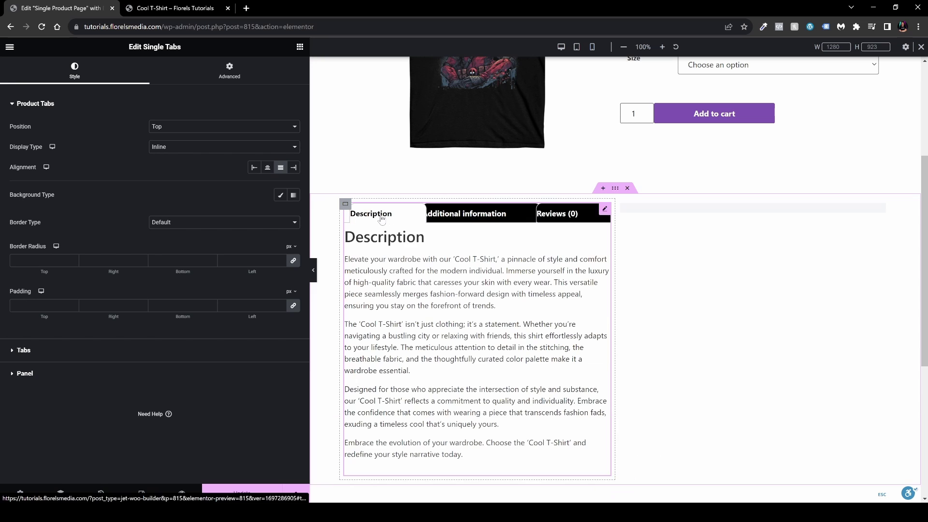
{"action": "left_click", "coordinate": [300, 47]}
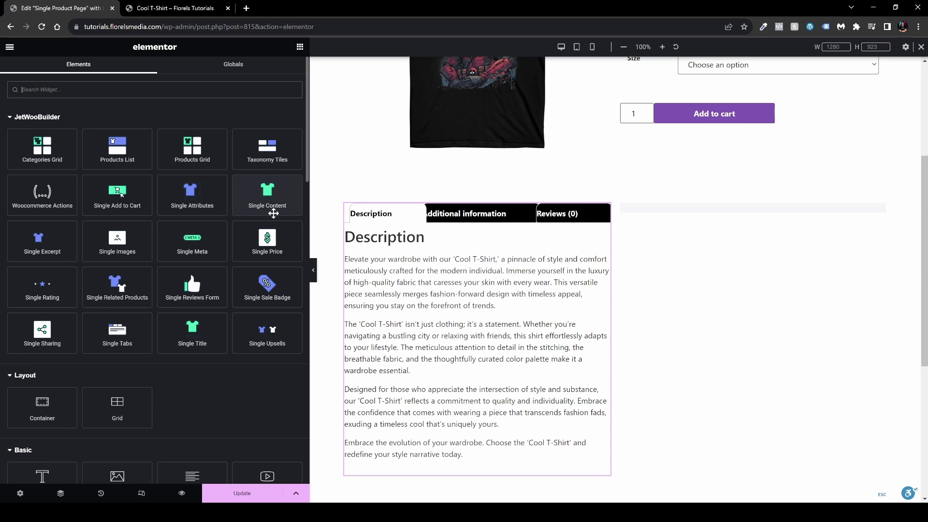
{"action": "left_click", "coordinate": [461, 216]}
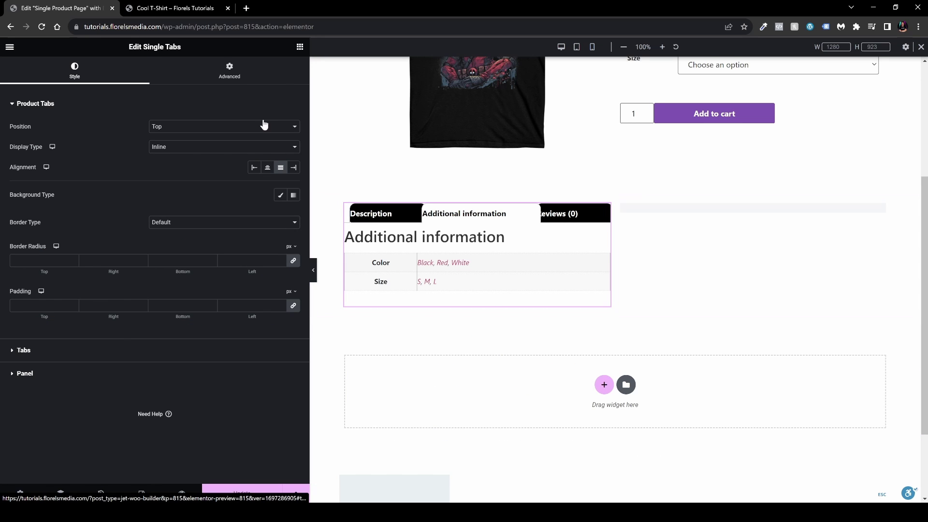
{"action": "left_click", "coordinate": [300, 47]}
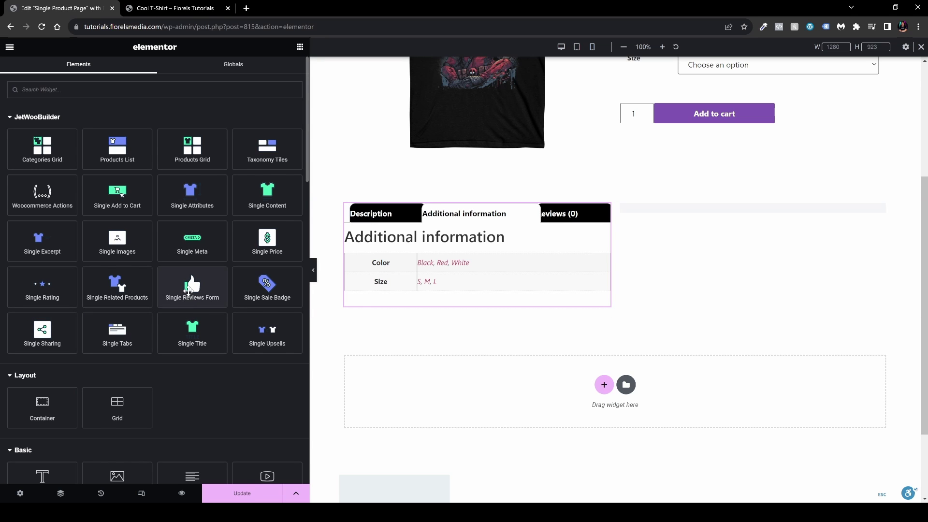
Step: Delete the tabs widget, place Single Content in the left column and Single Meta in the right
{"action": "right_click", "coordinate": [517, 260]}
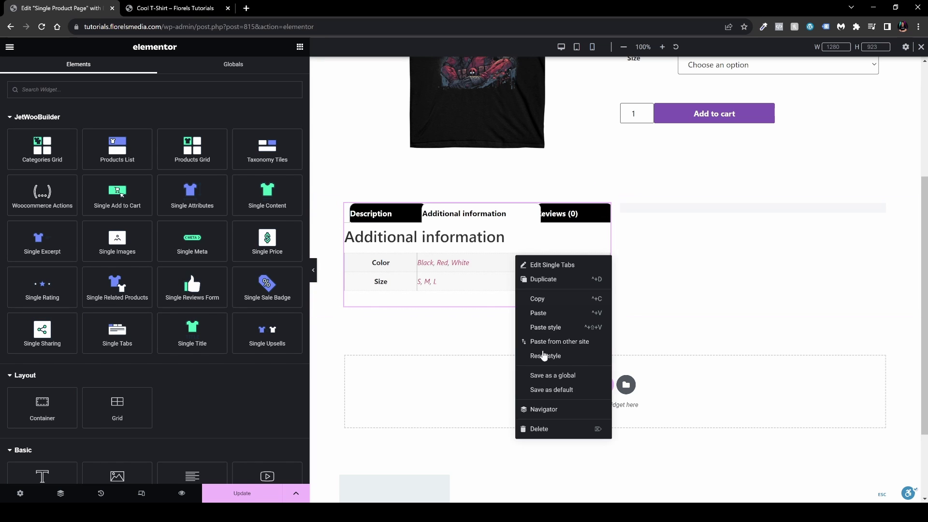
{"action": "left_click", "coordinate": [542, 433]}
{"action": "left_click_drag", "start_coordinate": [424, 253], "coordinate": [465, 236]}
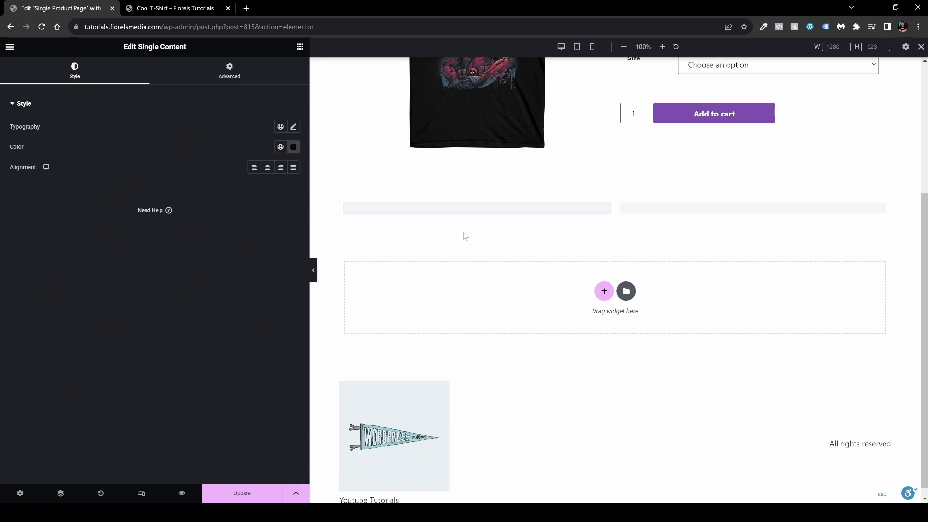
{"action": "left_click", "coordinate": [681, 212]}
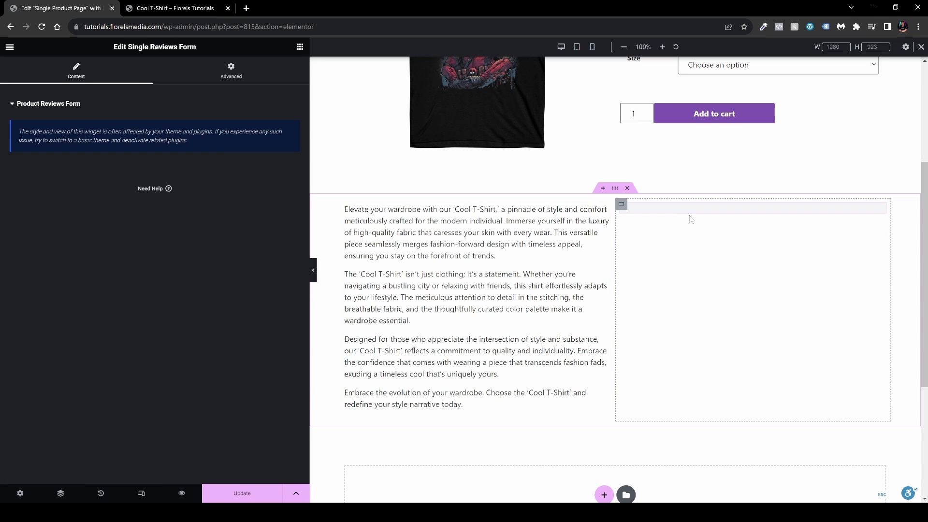
{"action": "key", "text": "Escape"}
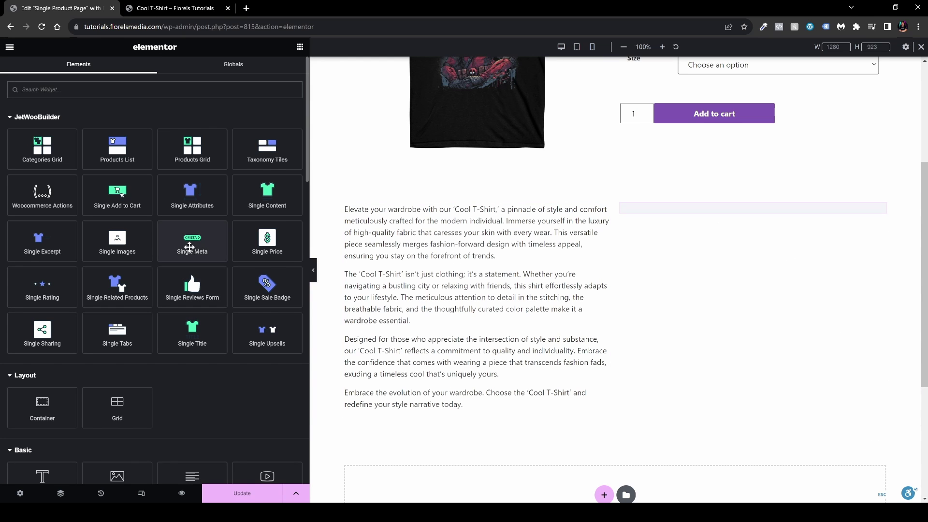
{"action": "left_click_drag", "start_coordinate": [189, 247], "coordinate": [690, 207]}
{"action": "scroll", "coordinate": [658, 310], "scroll_direction": "down", "scroll_amount": 3}
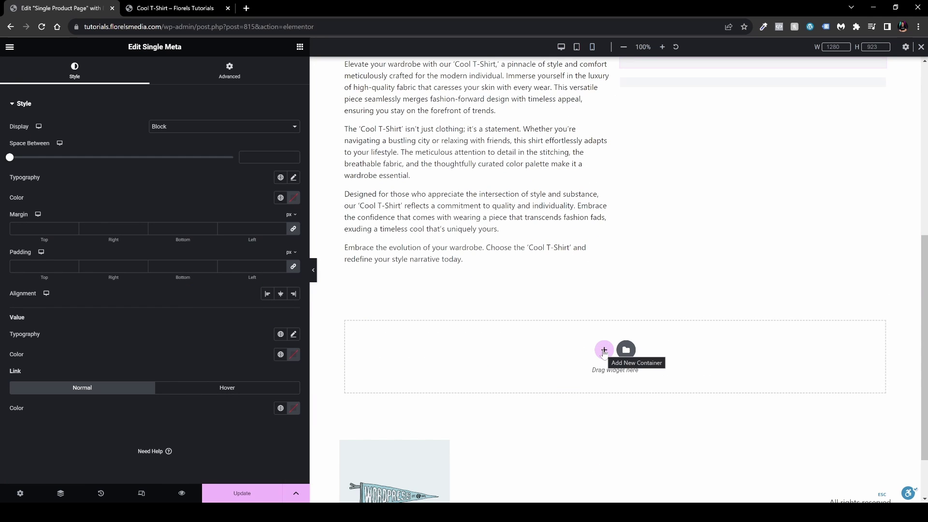
Step: Add a single-column flexbox container below the content holding the Single Upsells widget
{"action": "left_click", "coordinate": [603, 349]}
{"action": "left_click", "coordinate": [586, 382]}
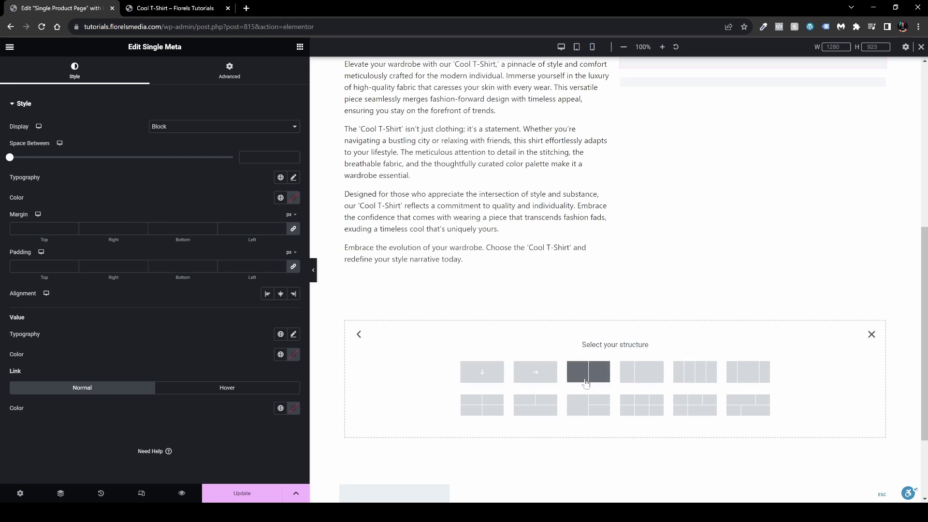
{"action": "left_click", "coordinate": [487, 379]}
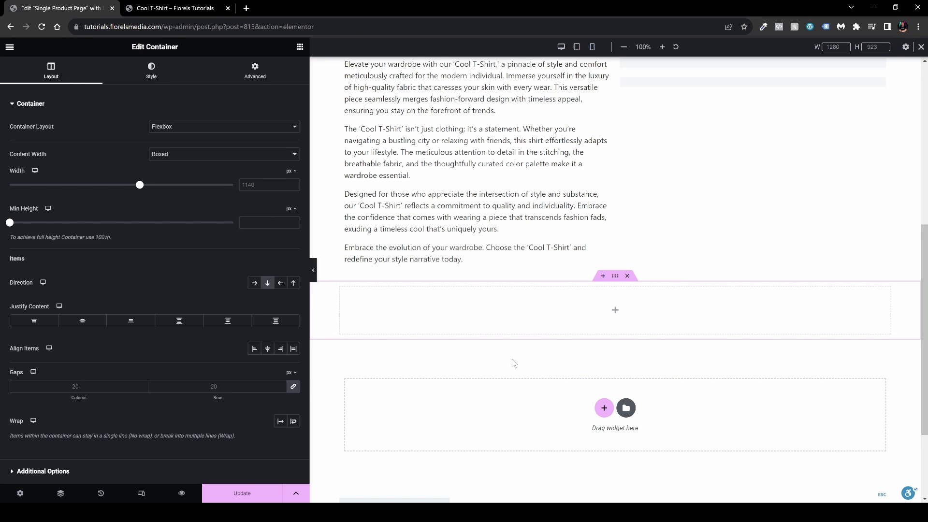
{"action": "left_click", "coordinate": [300, 47]}
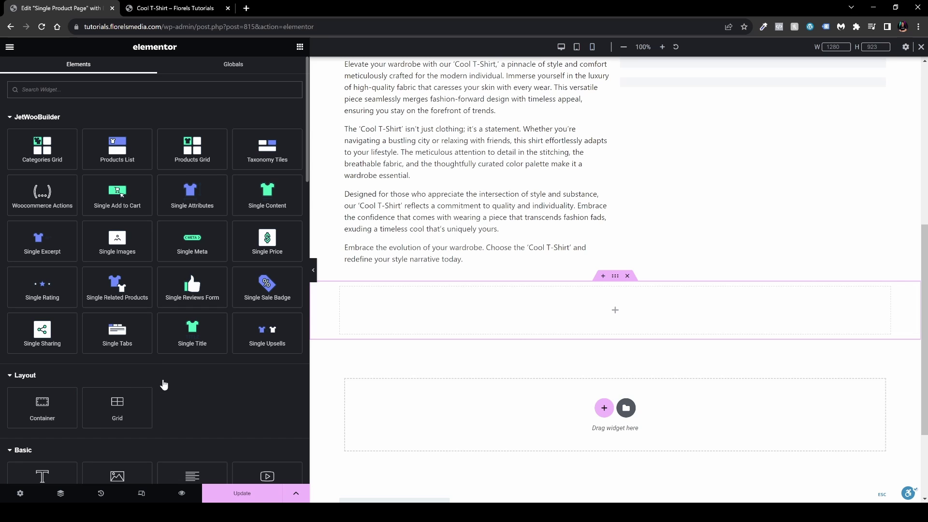
{"action": "left_click_drag", "start_coordinate": [267, 333], "coordinate": [600, 323]}
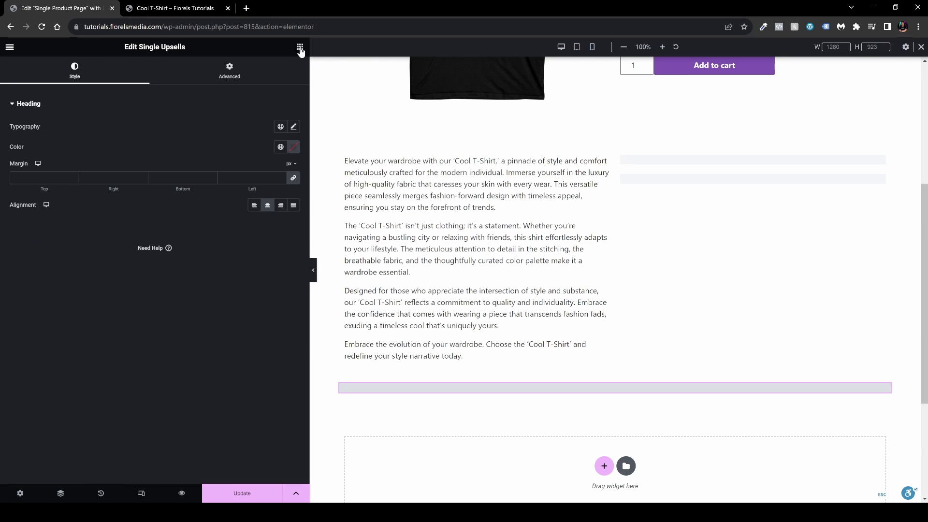
{"action": "scroll", "coordinate": [515, 278], "scroll_direction": "up", "scroll_amount": 5}
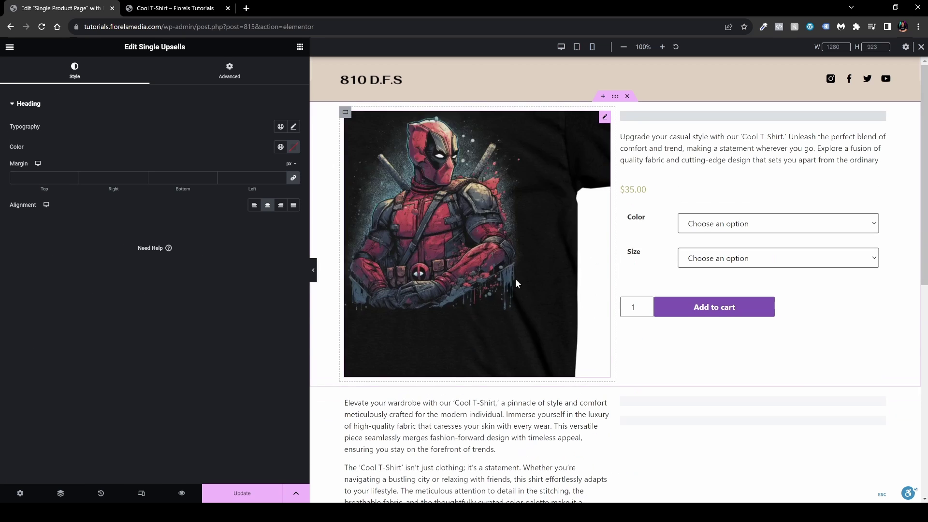
{"action": "scroll", "coordinate": [635, 351], "scroll_direction": "down", "scroll_amount": 4}
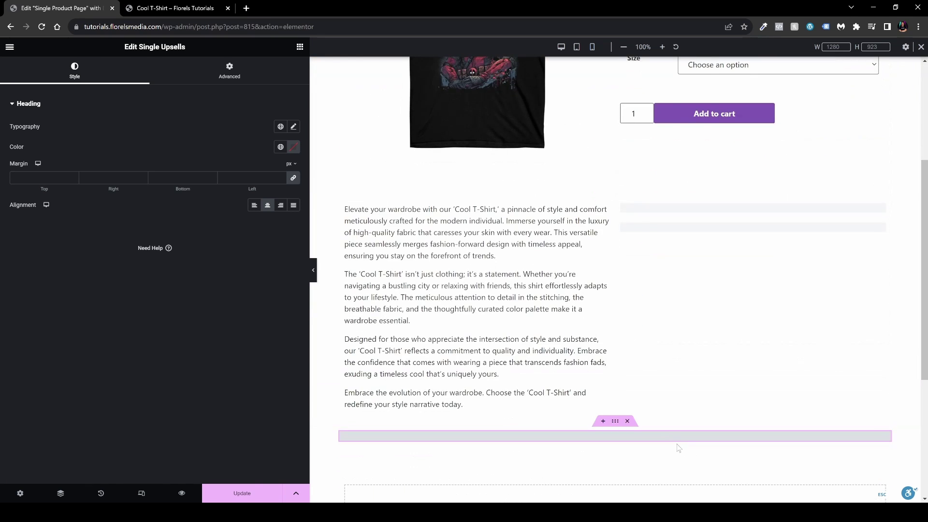
{"action": "left_click", "coordinate": [300, 47]}
Step: Add a centred Heading widget reading 'You might also like...' below the description
{"action": "scroll", "coordinate": [193, 314], "scroll_direction": "down", "scroll_amount": 2}
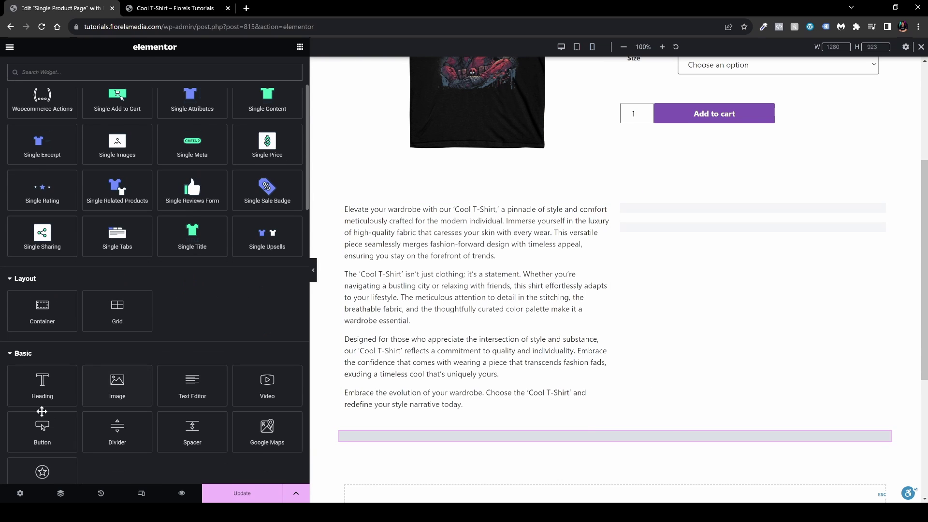
{"action": "left_click_drag", "start_coordinate": [43, 391], "coordinate": [477, 439]}
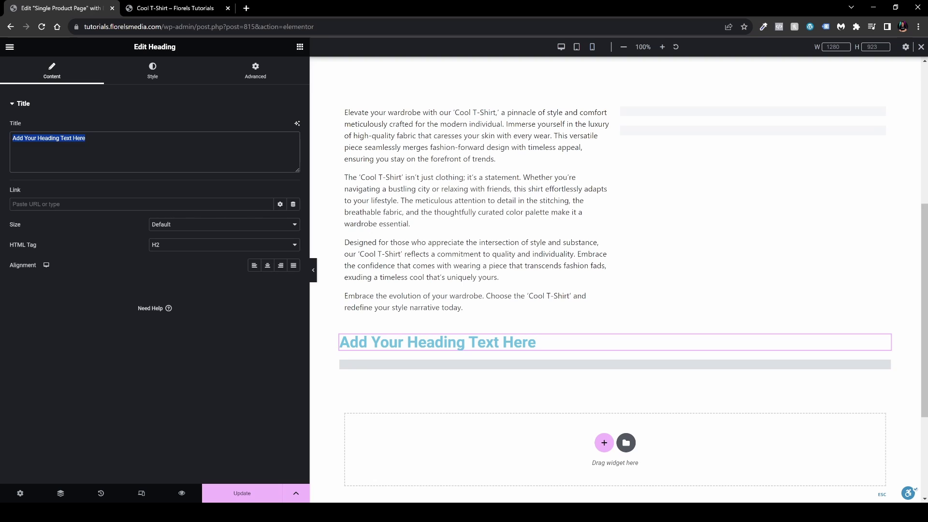
{"action": "type", "text": "You might also like..."}
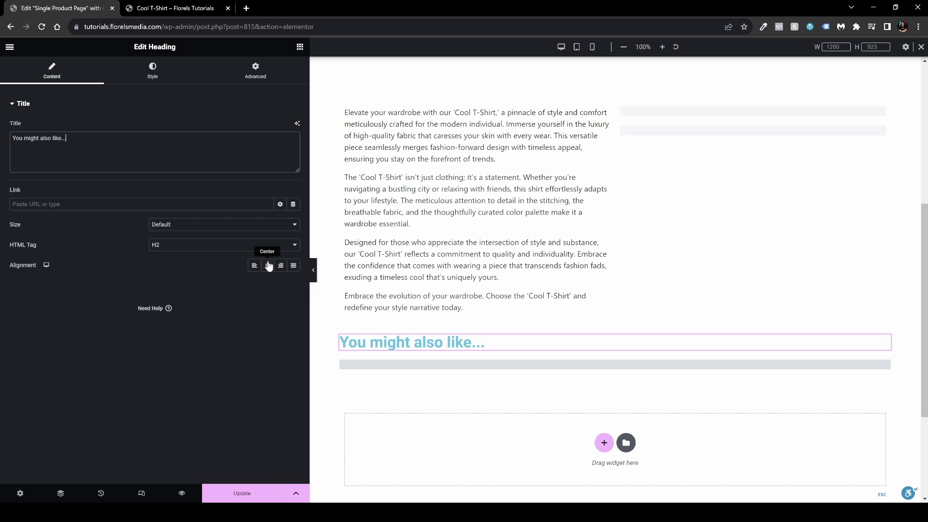
{"action": "left_click", "coordinate": [267, 266]}
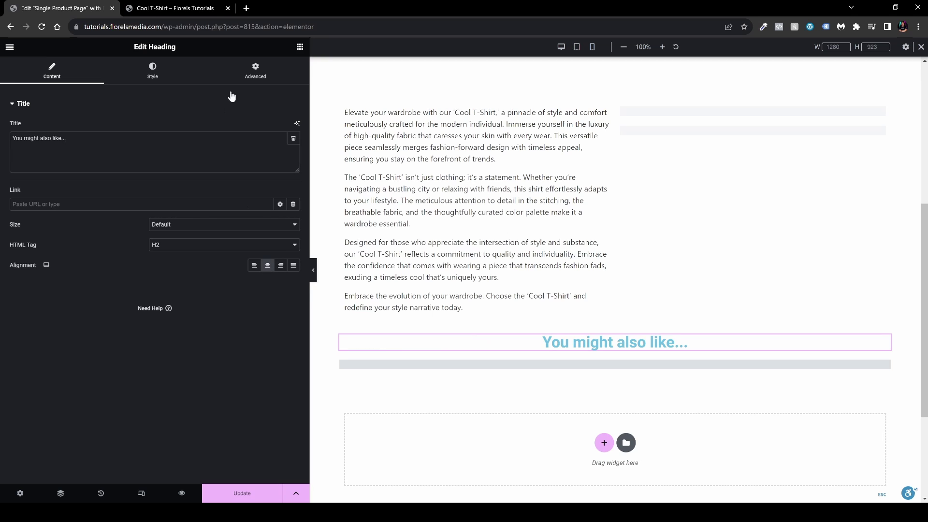
Step: Style the heading black with Assistant font at size 40
{"action": "left_click", "coordinate": [169, 75]}
{"action": "left_click", "coordinate": [293, 126]}
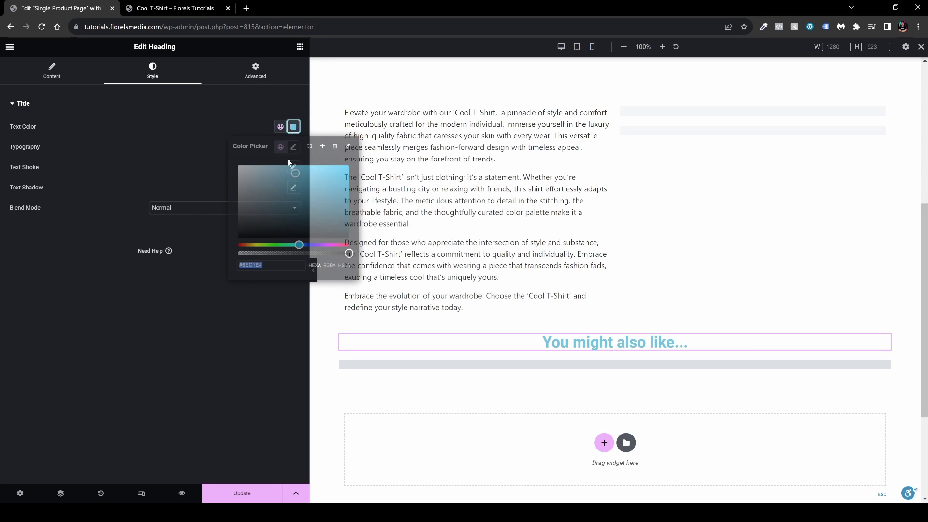
{"action": "left_click", "coordinate": [293, 147]}
{"action": "left_click", "coordinate": [228, 199]}
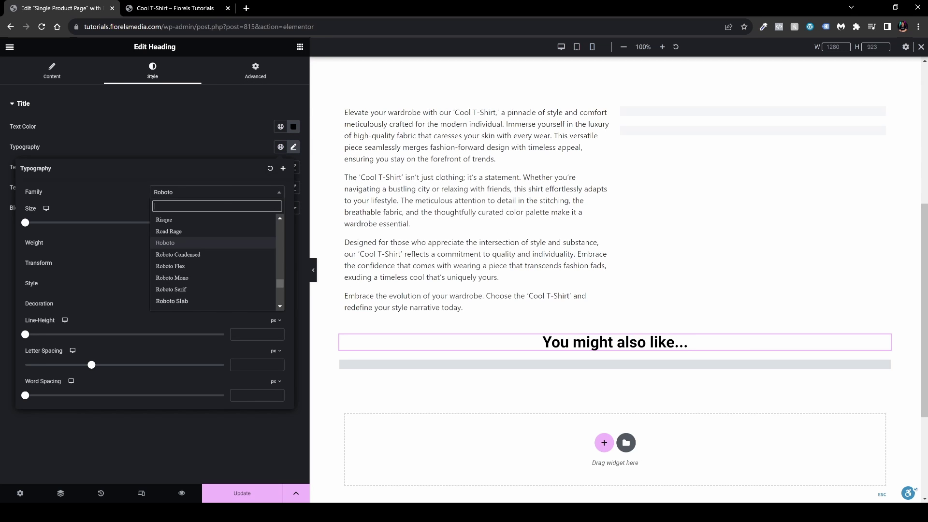
{"action": "type", "text": "ass"}
{"action": "left_click", "coordinate": [233, 223]}
{"action": "left_click", "coordinate": [252, 222]}
{"action": "type", "text": "30"}
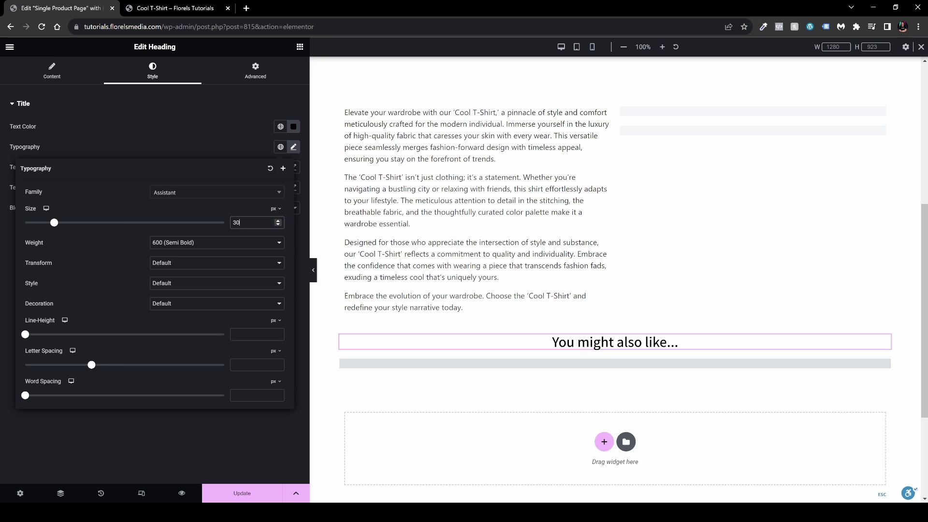
{"action": "type", "text": "40"}
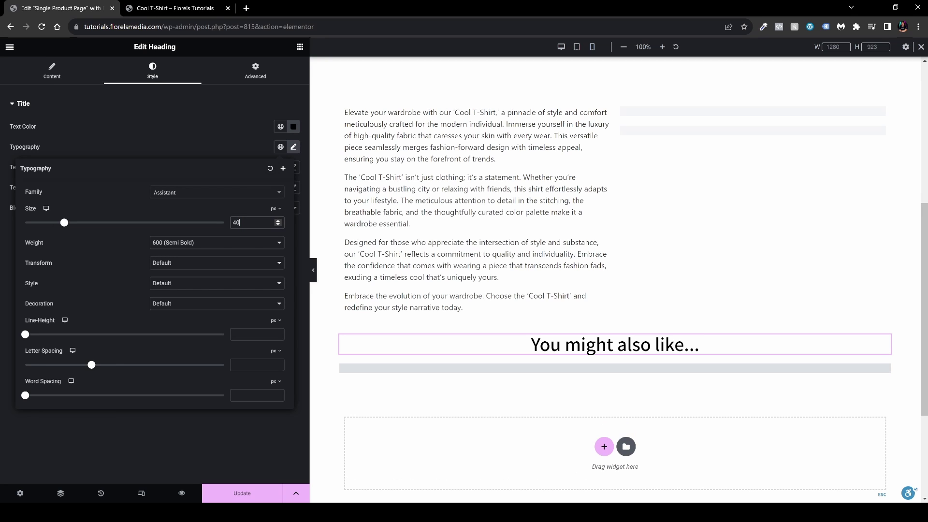
{"action": "left_click", "coordinate": [613, 338]}
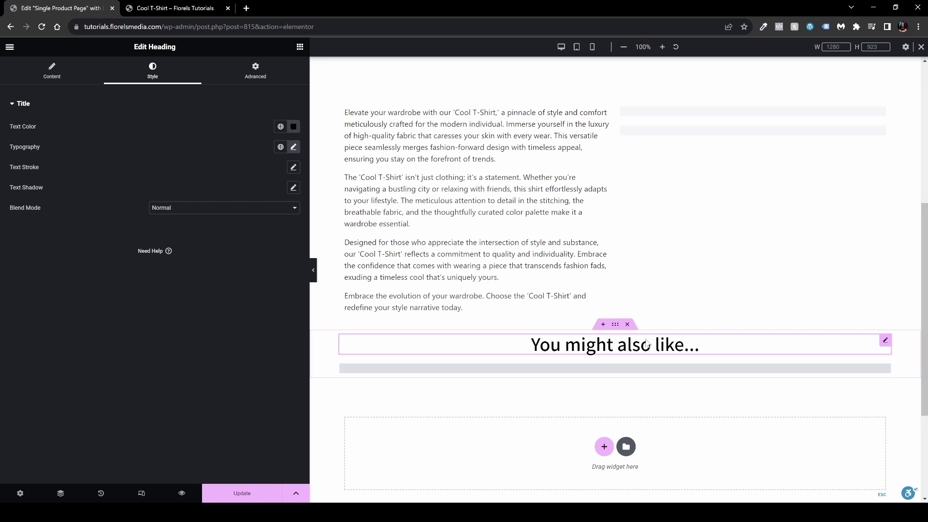
Step: Set the heading's container padding to 3em top and 4em bottom
{"action": "left_click", "coordinate": [615, 325]}
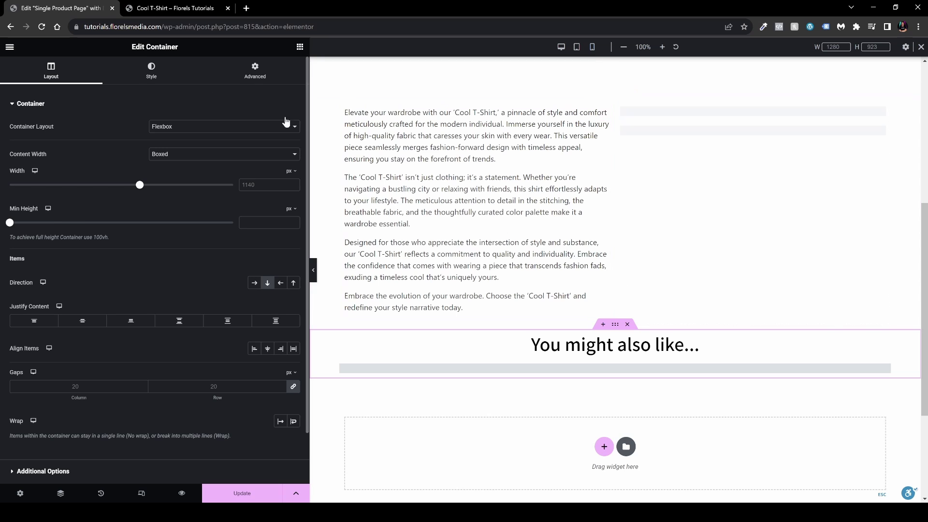
{"action": "left_click", "coordinate": [256, 71]}
{"action": "left_click", "coordinate": [292, 161]}
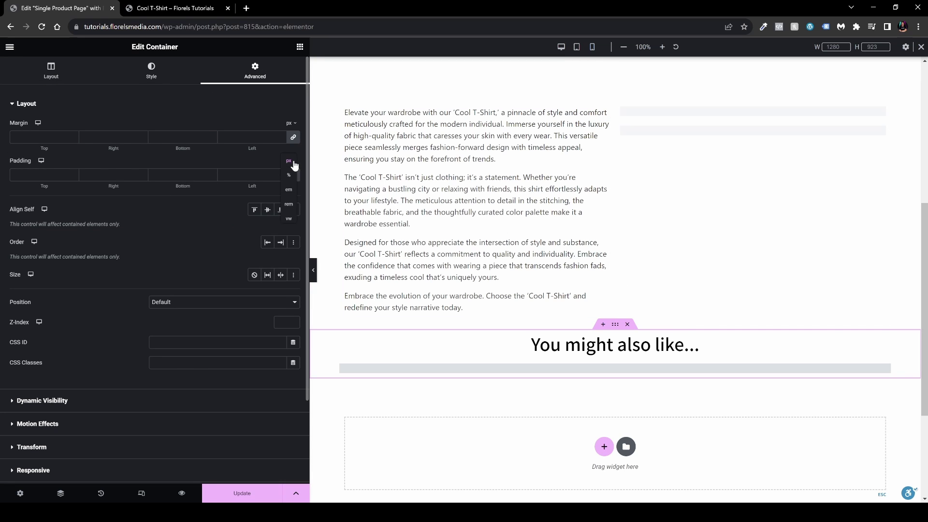
{"action": "left_click", "coordinate": [289, 190]}
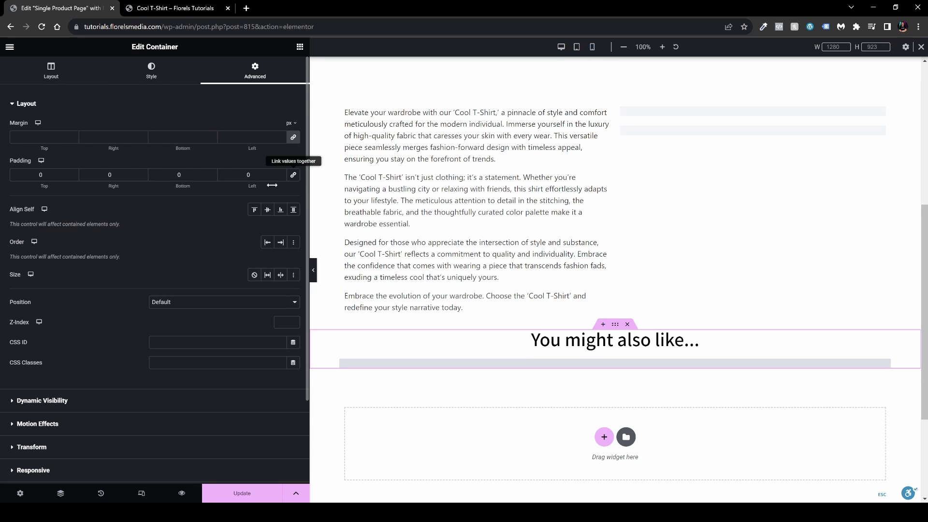
{"action": "left_click", "coordinate": [63, 175]}
{"action": "type", "text": "2"}
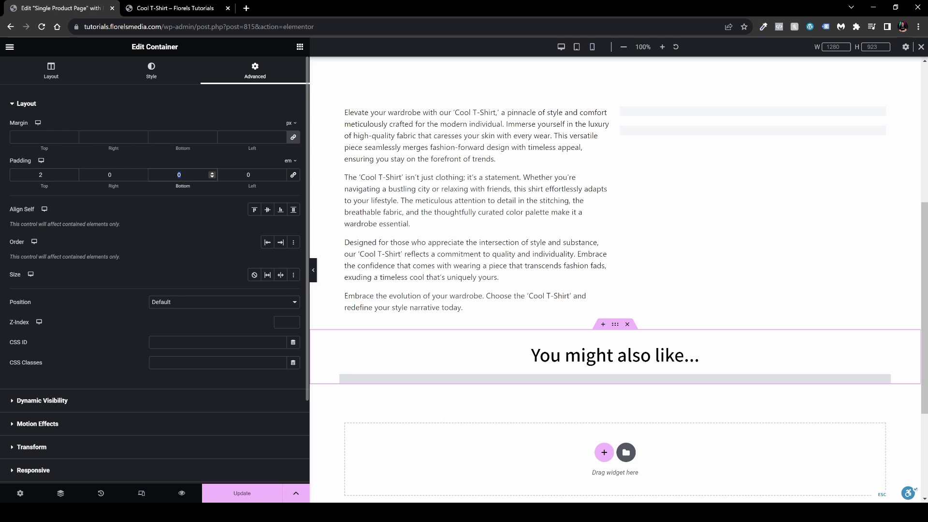
{"action": "type", "text": "3"}
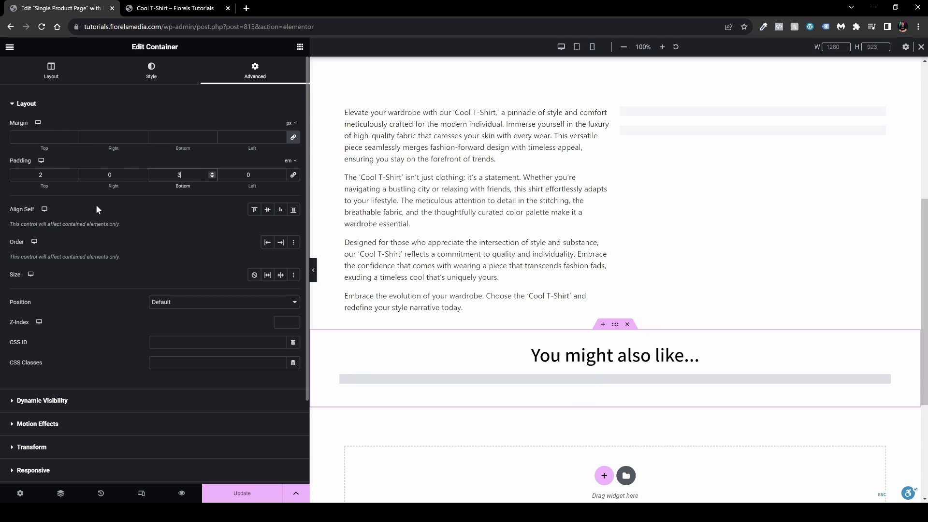
{"action": "key", "text": "shift+Tab"}
{"action": "key", "text": "shift+Tab"}
{"action": "type", "text": "3"}
{"action": "key", "text": "Tab"}
{"action": "key", "text": "Tab"}
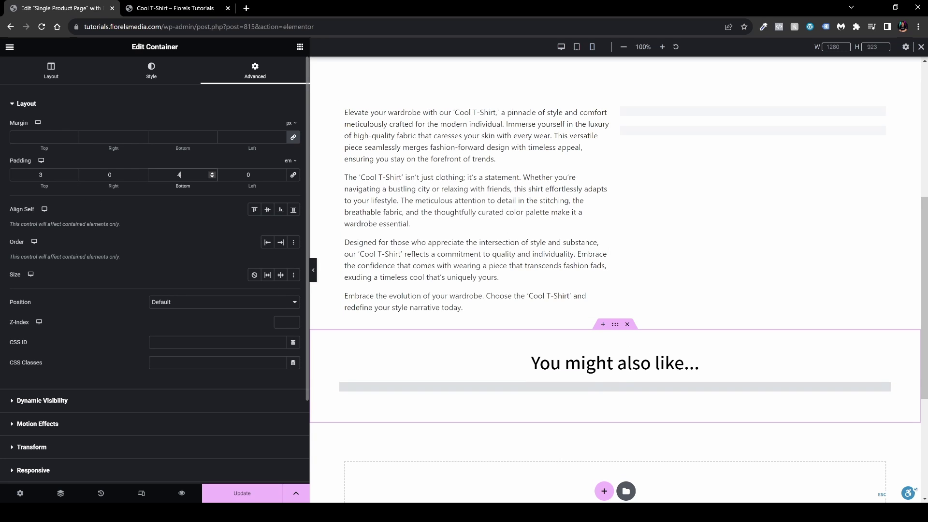
{"action": "type", "text": "4"}
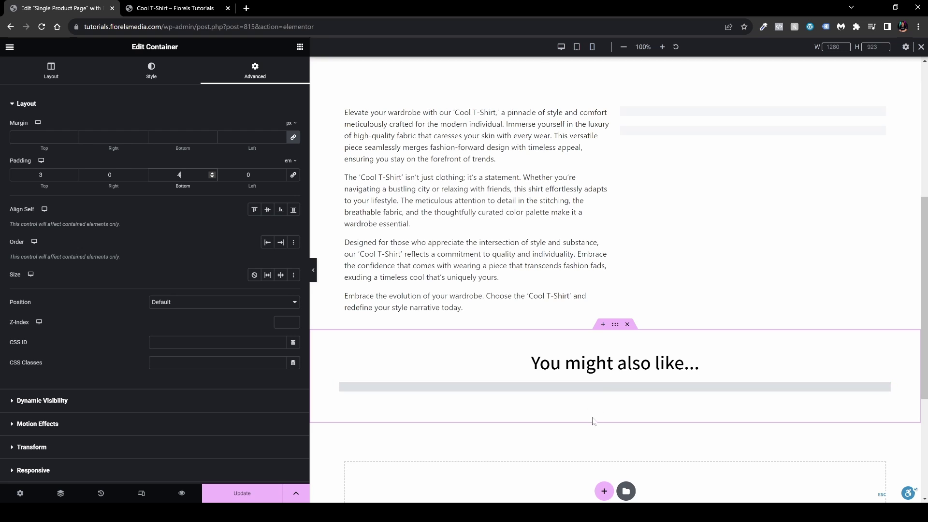
{"action": "scroll", "coordinate": [592, 421], "scroll_direction": "up", "scroll_amount": 5}
{"action": "key", "text": "ctrl+p"}
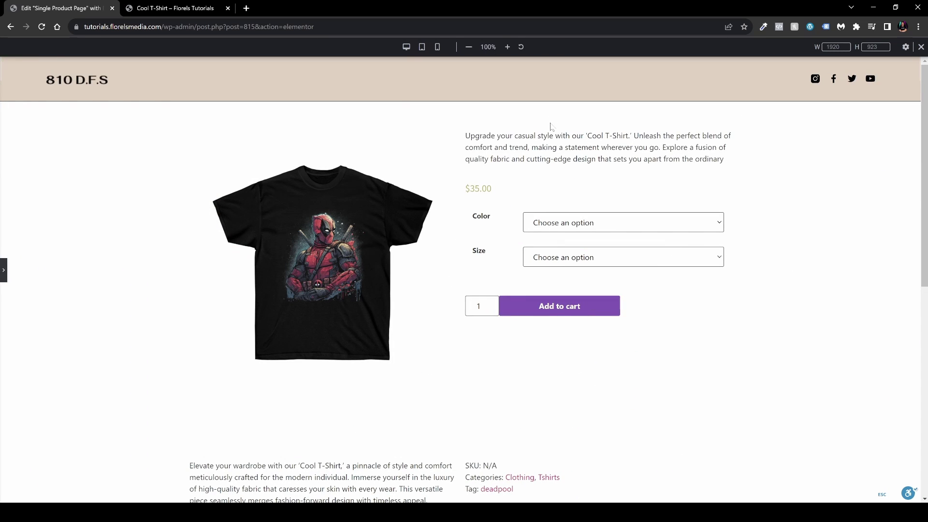
Step: Scroll the full-width preview to check the new heading, then restore the editing panel
{"action": "scroll", "coordinate": [642, 192], "scroll_direction": "down", "scroll_amount": 7}
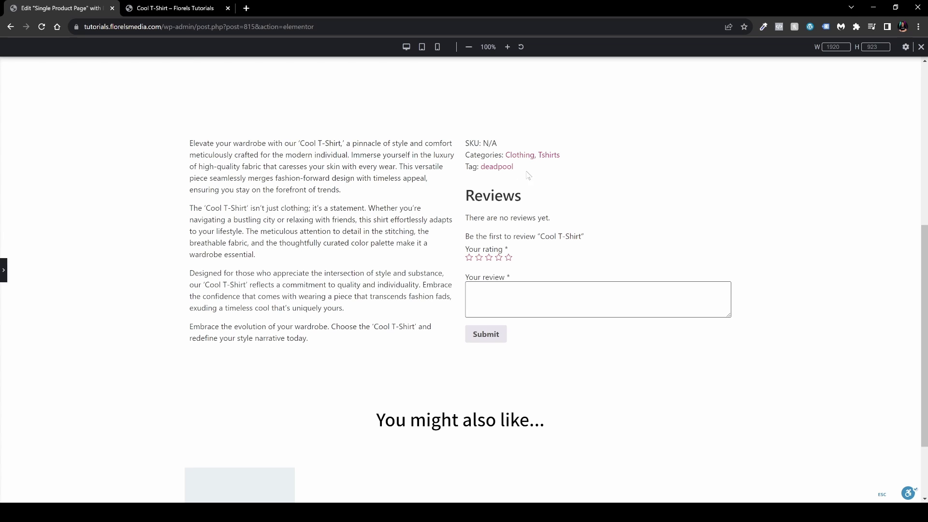
{"action": "scroll", "coordinate": [485, 337], "scroll_direction": "down", "scroll_amount": 2}
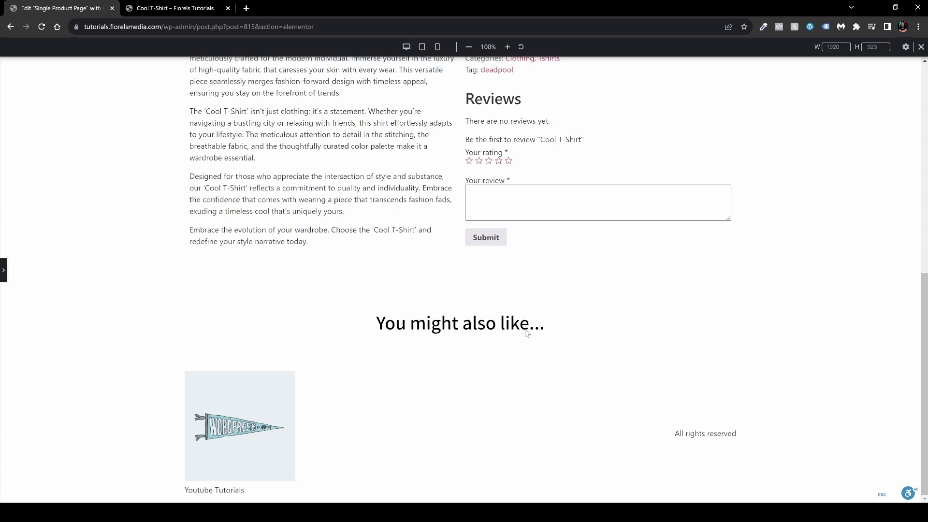
{"action": "scroll", "coordinate": [522, 352], "scroll_direction": "up", "scroll_amount": 8}
{"action": "left_click", "coordinate": [3, 269]}
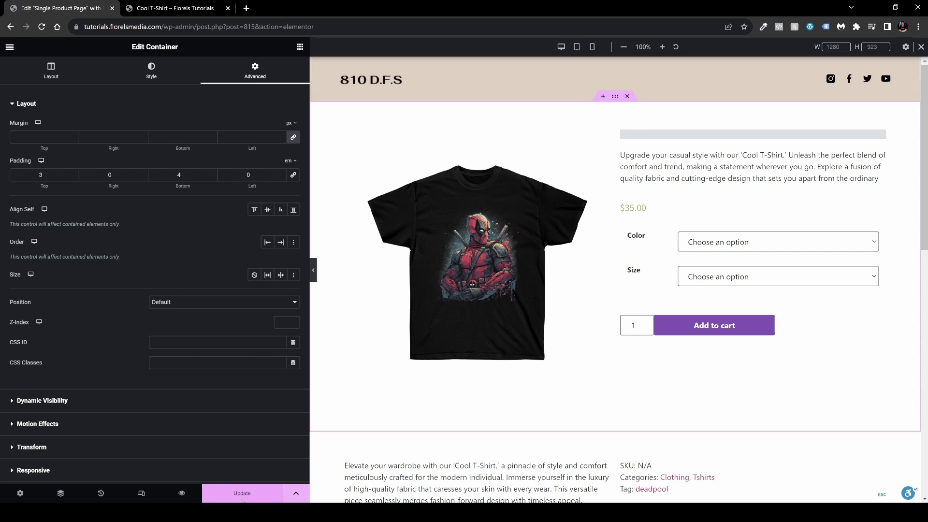
Step: Update the template, review the Cool T-Shirt product page, and open the admin Dashboard
{"action": "left_click", "coordinate": [243, 498]}
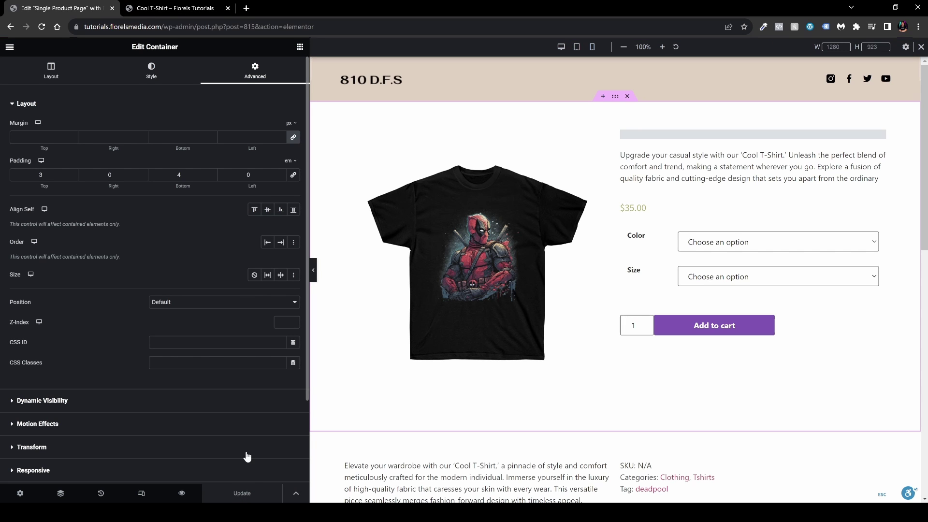
{"action": "key", "text": "ctrl+Tab"}
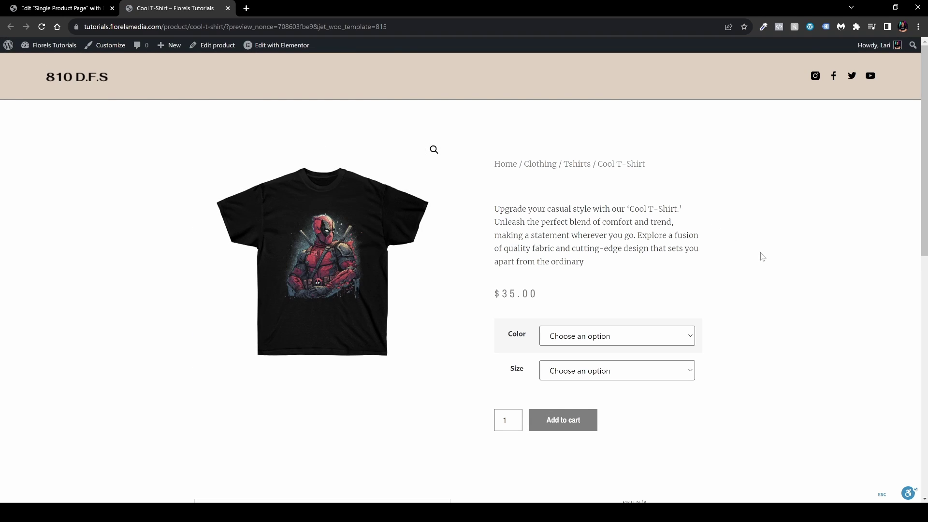
{"action": "scroll", "coordinate": [773, 254], "scroll_direction": "down", "scroll_amount": 3}
{"action": "scroll", "coordinate": [777, 250], "scroll_direction": "down", "scroll_amount": 8}
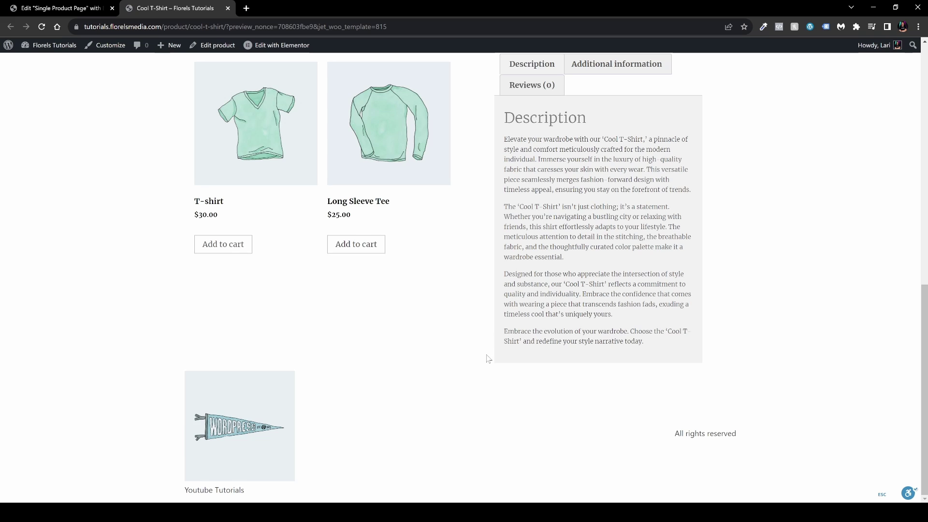
{"action": "scroll", "coordinate": [487, 356], "scroll_direction": "up", "scroll_amount": 10}
{"action": "key", "text": "ctrl+shift+Tab"}
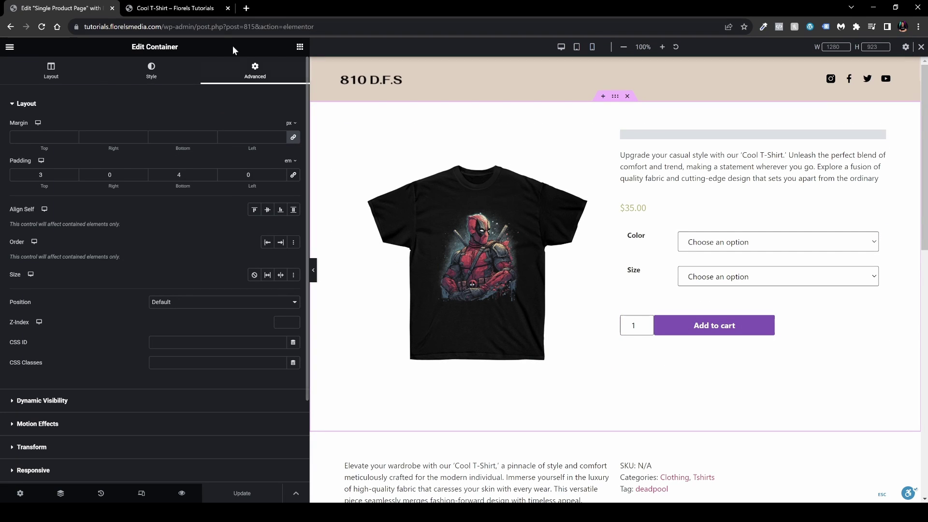
{"action": "left_click", "coordinate": [174, 8]}
{"action": "left_click", "coordinate": [53, 46]}
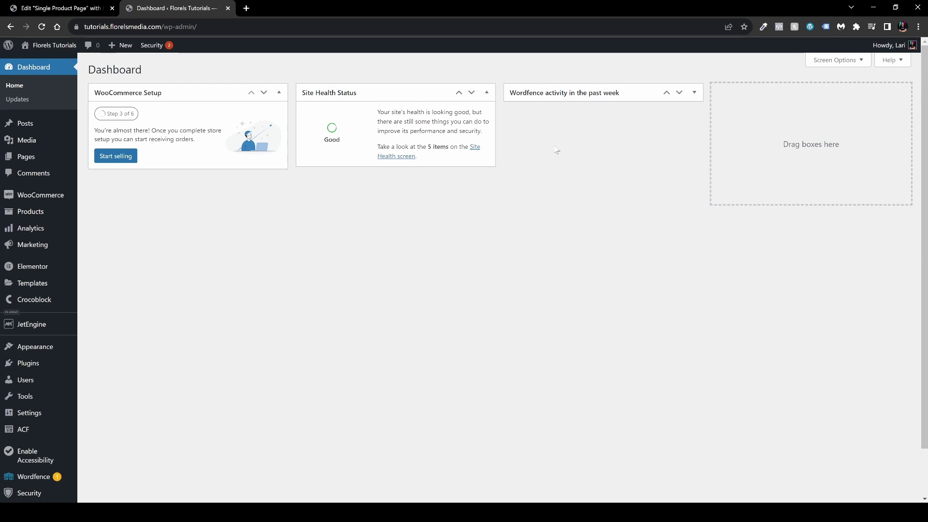
Step: In WooCommerce's JetWooBuilder settings, set widgets render method to Elementor Default
{"action": "mouse_move", "coordinate": [29, 198]}
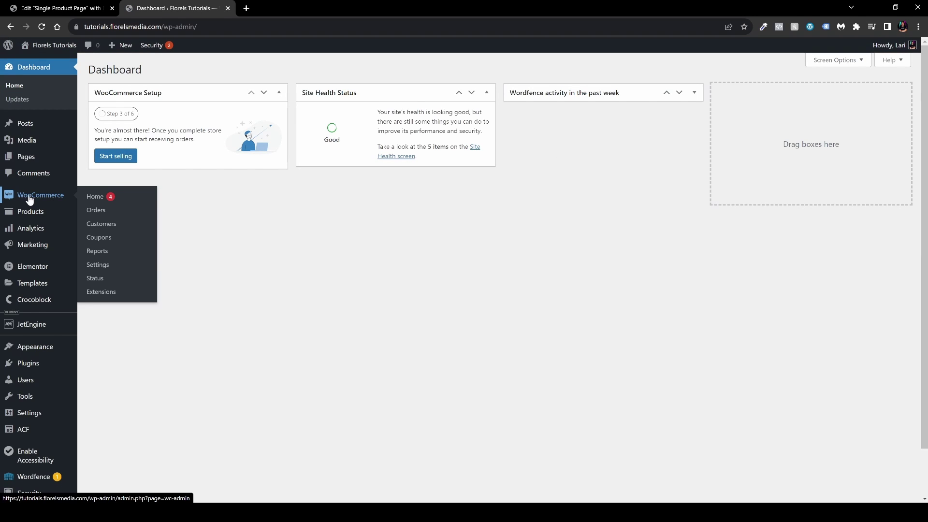
{"action": "left_click", "coordinate": [103, 269]}
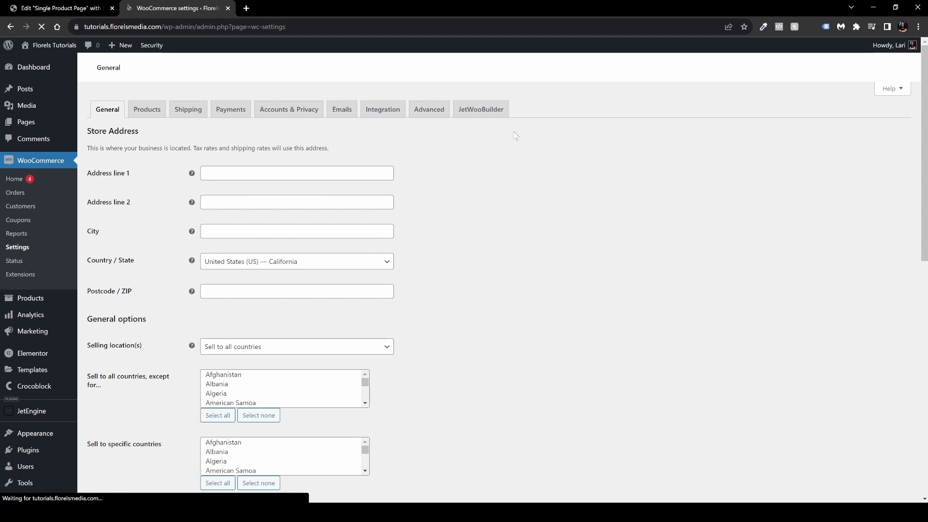
{"action": "left_click", "coordinate": [483, 115]}
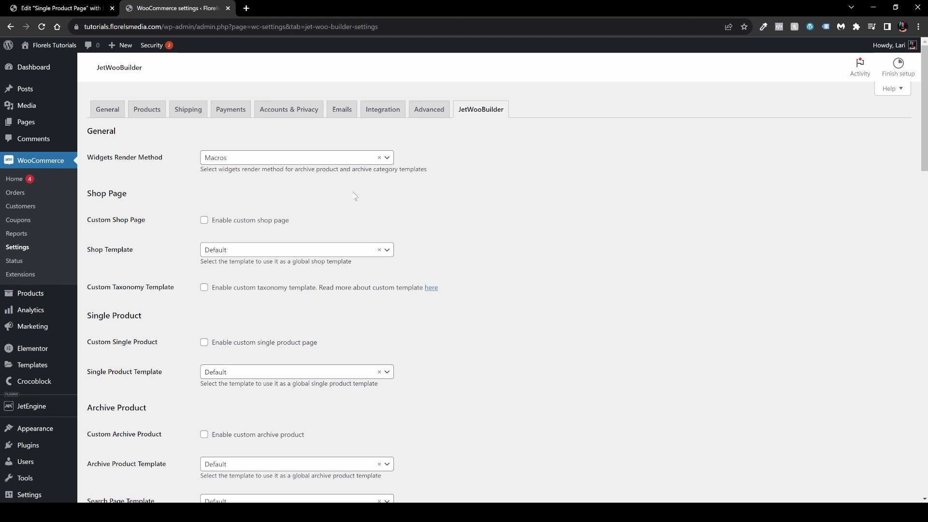
{"action": "left_click", "coordinate": [262, 162]}
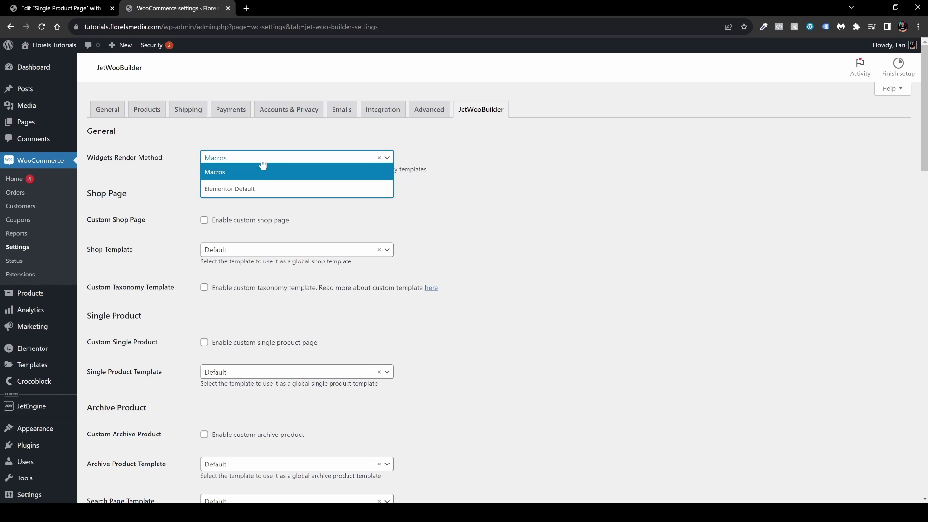
{"action": "left_click", "coordinate": [253, 191]}
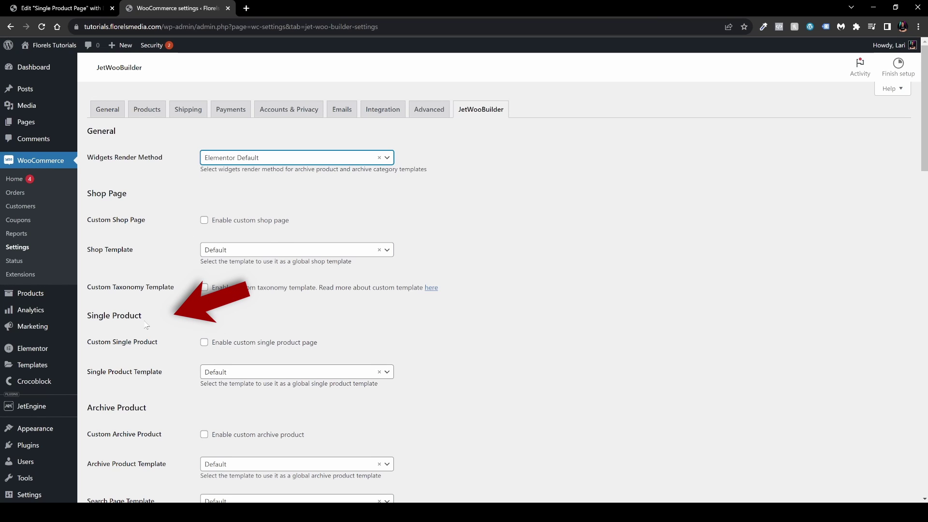
Step: Enable the custom single product page using Single Product Page, turn on AJAX add to cart, and save
{"action": "left_click", "coordinate": [204, 342]}
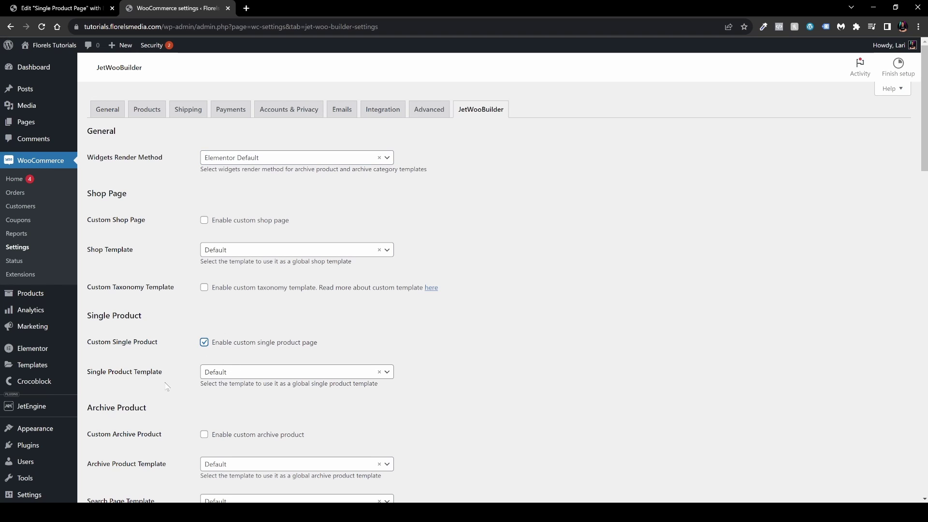
{"action": "left_click", "coordinate": [248, 374]}
{"action": "left_click", "coordinate": [253, 406]}
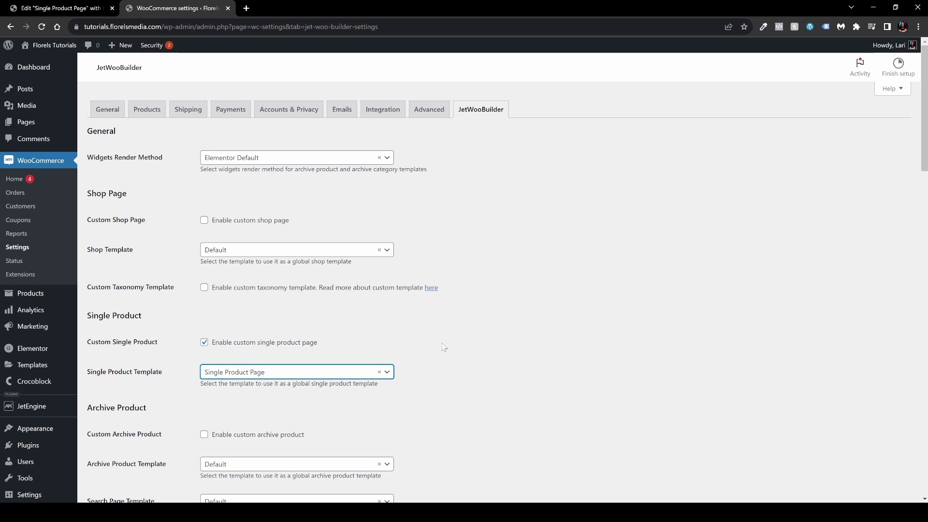
{"action": "scroll", "coordinate": [440, 341], "scroll_direction": "down", "scroll_amount": 10}
{"action": "scroll", "coordinate": [414, 319], "scroll_direction": "down", "scroll_amount": 10}
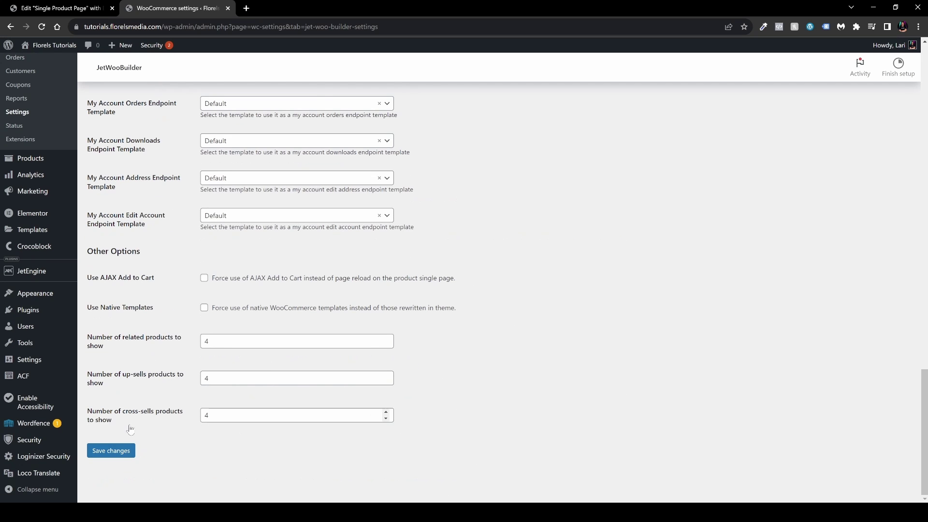
{"action": "left_click", "coordinate": [110, 451]}
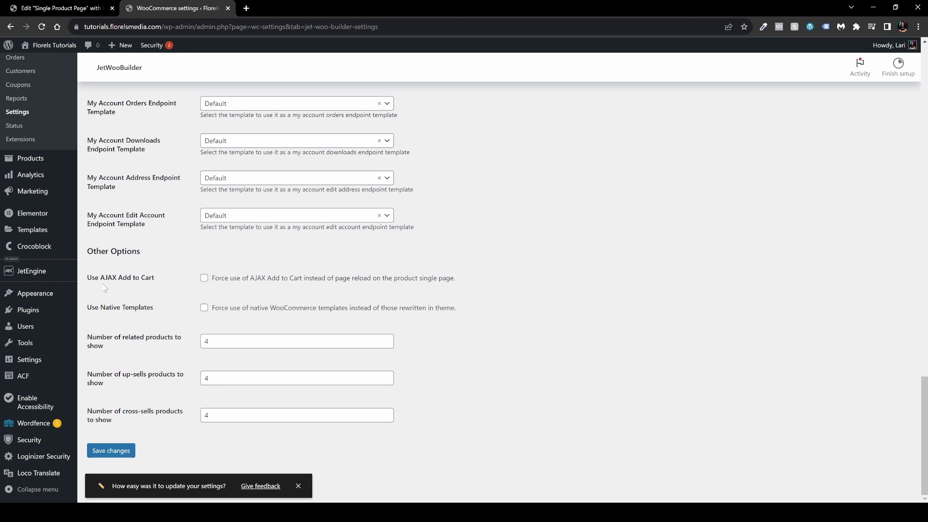
{"action": "left_click", "coordinate": [204, 277]}
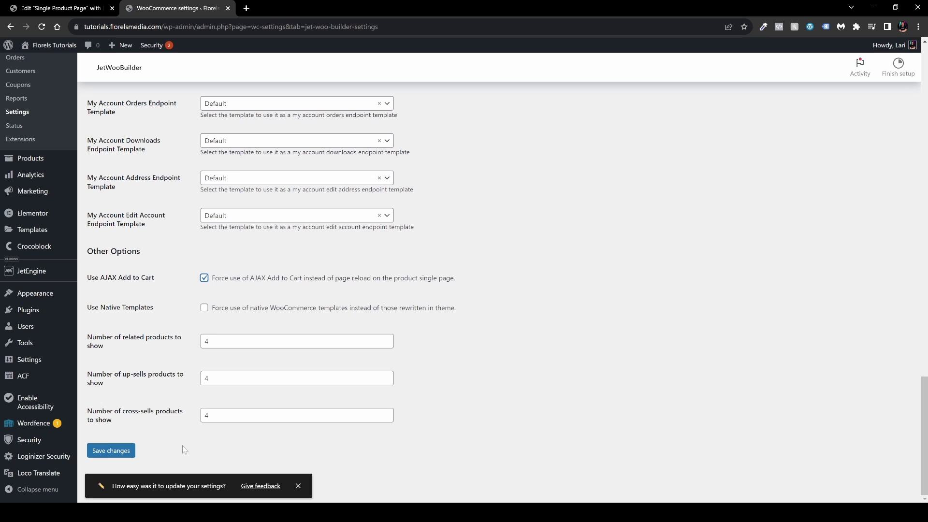
{"action": "left_click", "coordinate": [111, 449]}
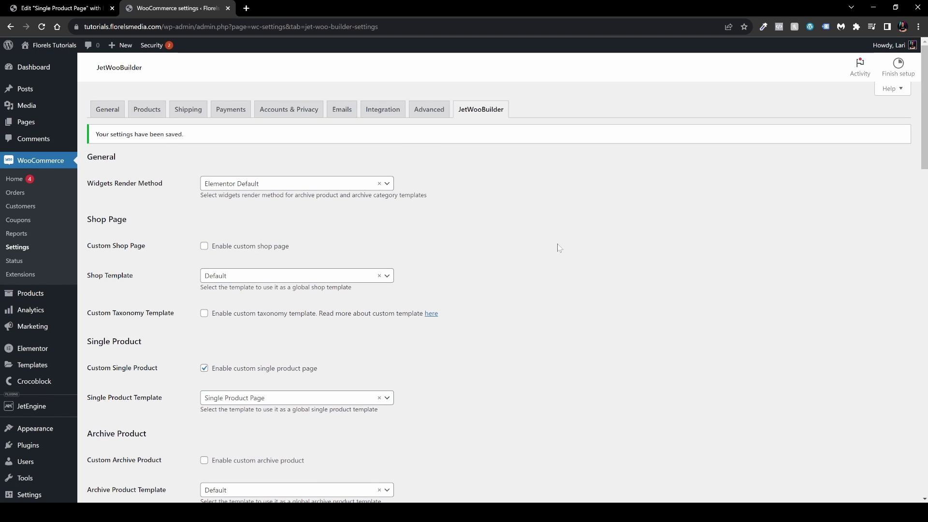
{"action": "left_click", "coordinate": [53, 12]}
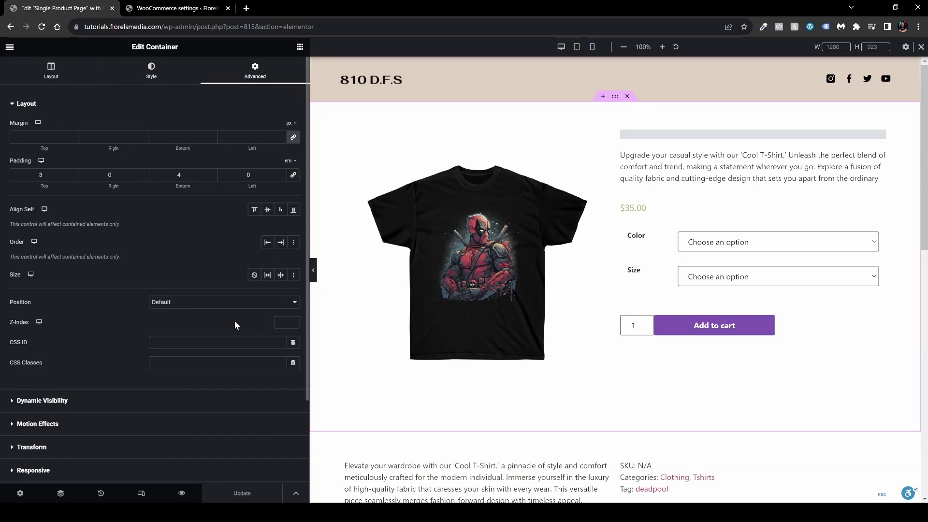
Step: Preview the Cool T-Shirt page with the saved template, then open the admin Dashboard
{"action": "left_click", "coordinate": [182, 493]}
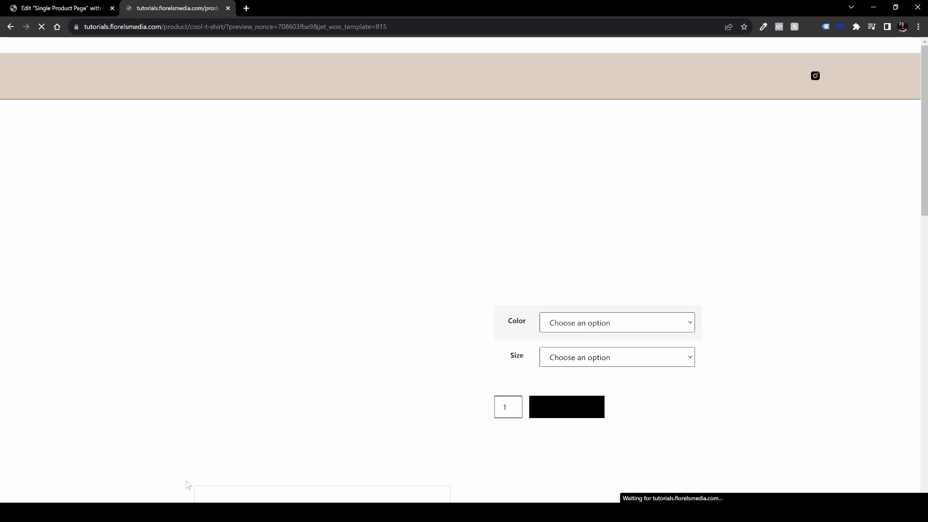
{"action": "scroll", "coordinate": [484, 241], "scroll_direction": "down", "scroll_amount": 8}
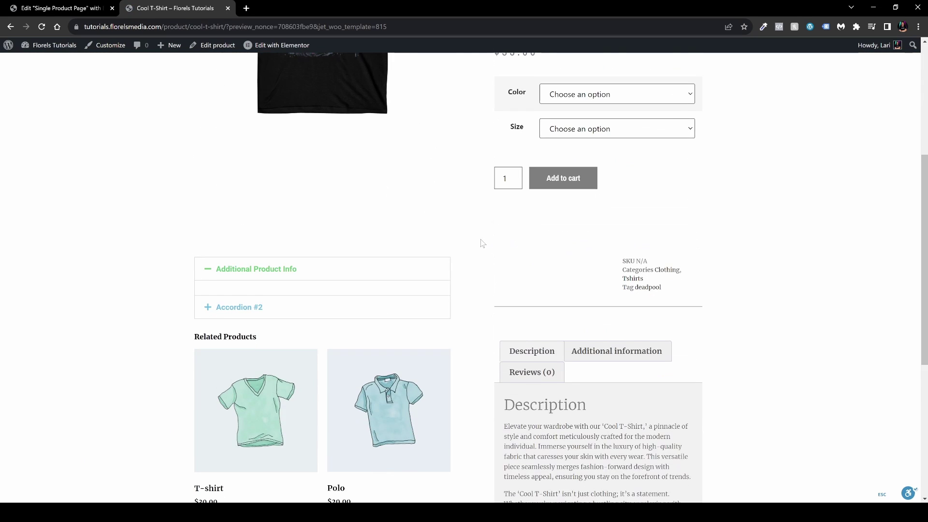
{"action": "scroll", "coordinate": [471, 296], "scroll_direction": "down", "scroll_amount": 3}
{"action": "scroll", "coordinate": [471, 297], "scroll_direction": "up", "scroll_amount": 15}
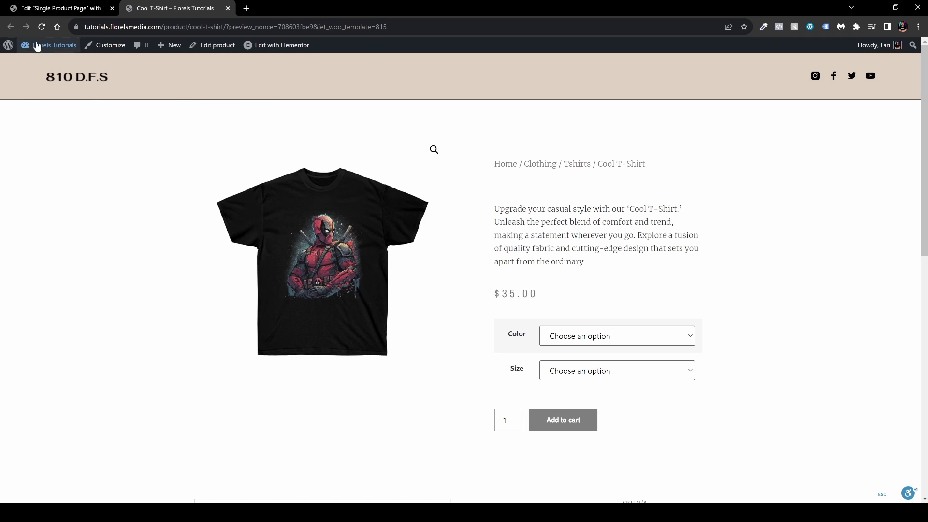
{"action": "mouse_move", "coordinate": [36, 45]}
{"action": "left_click", "coordinate": [39, 67]}
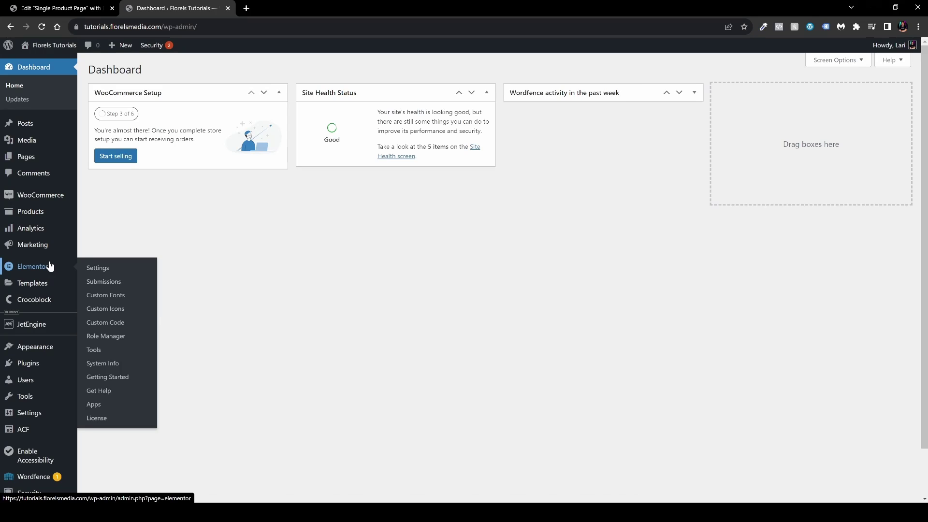
Step: From all saved templates, open the old Single Product Page template in Elementor
{"action": "mouse_move", "coordinate": [48, 284]}
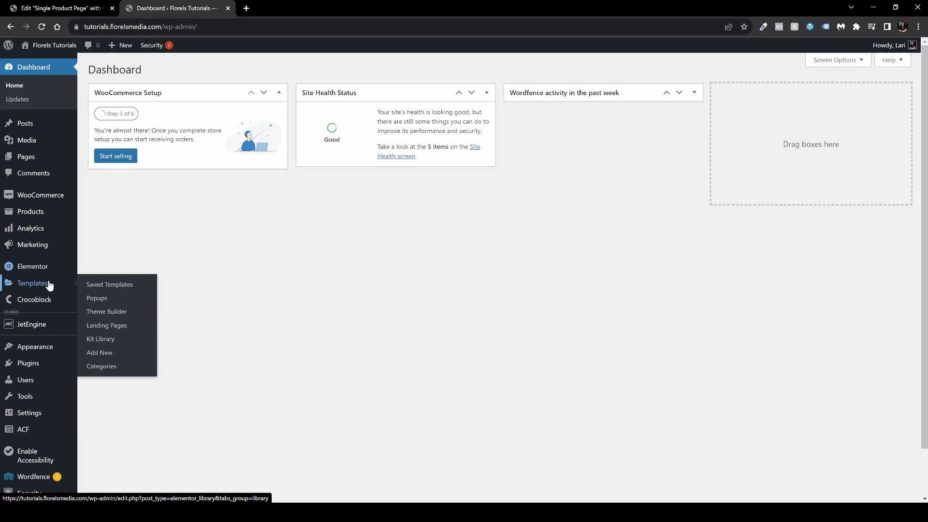
{"action": "left_click", "coordinate": [120, 284]}
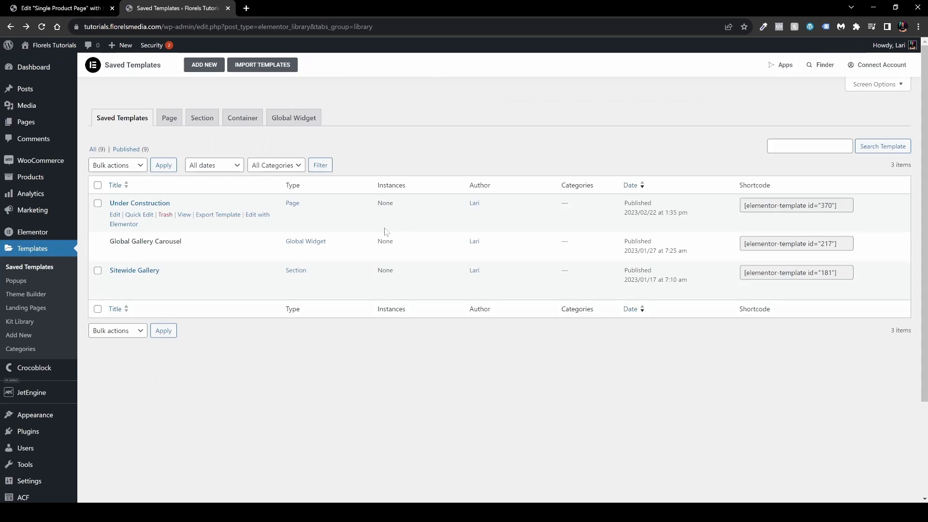
{"action": "left_click", "coordinate": [93, 149]}
{"action": "mouse_move", "coordinate": [152, 360]}
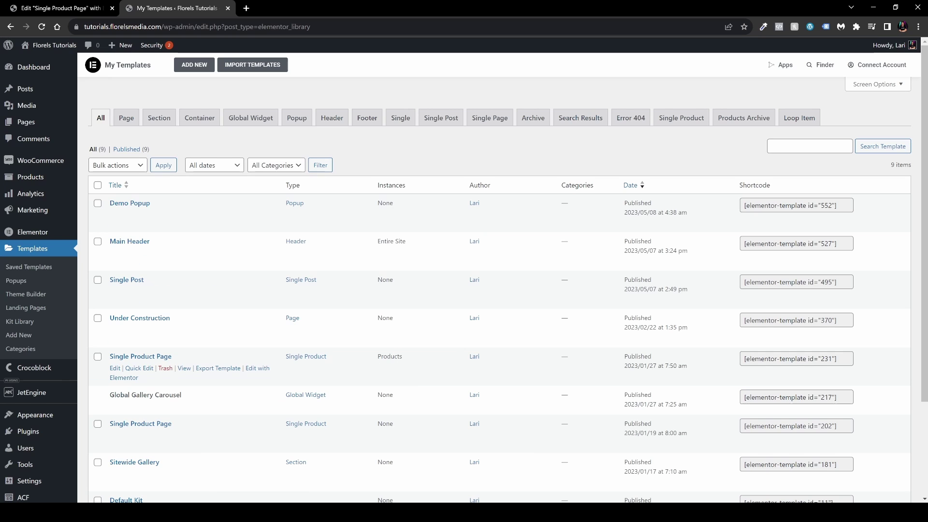
{"action": "left_click", "coordinate": [257, 372]}
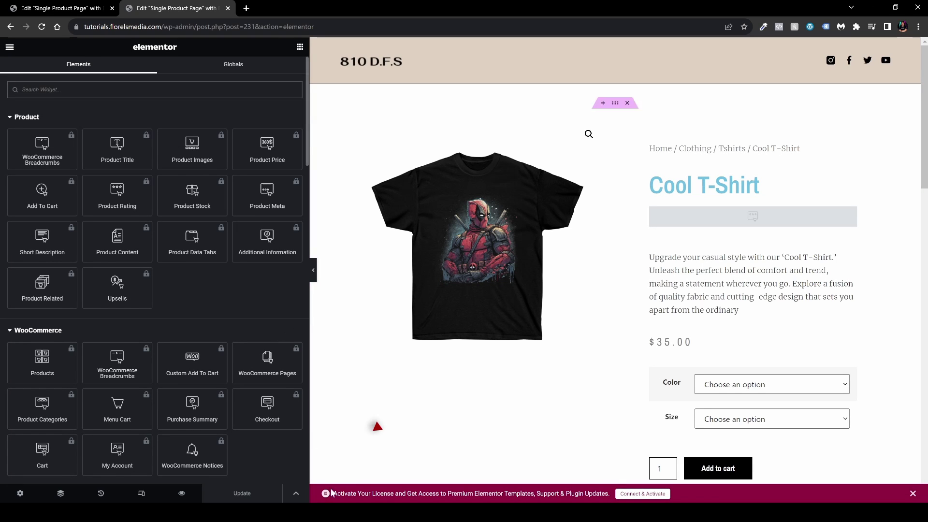
Step: Delete the Products display condition from Single Product Page and save the conditions
{"action": "left_click", "coordinate": [297, 495]}
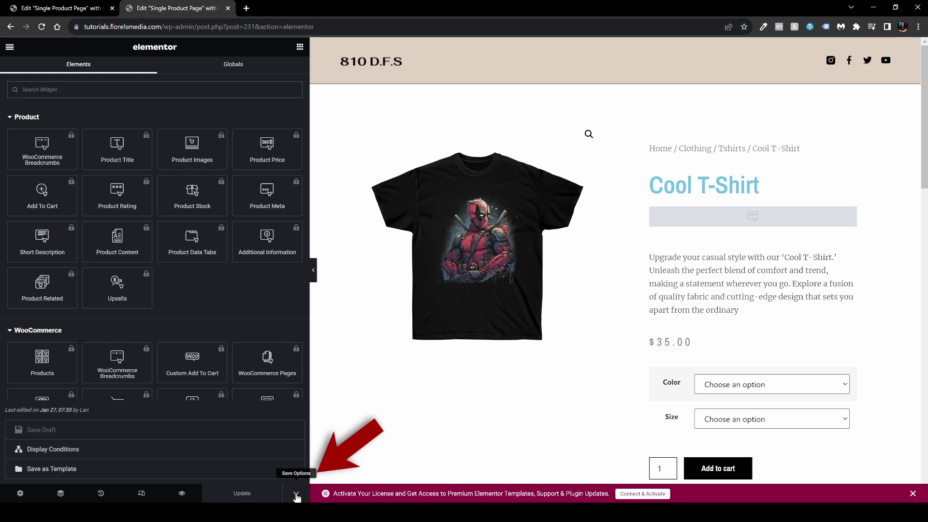
{"action": "left_click", "coordinate": [206, 452]}
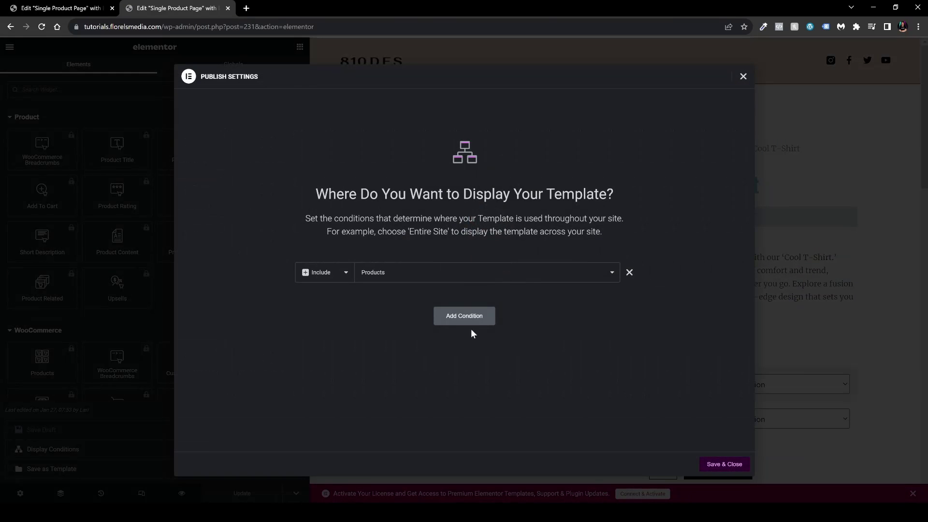
{"action": "left_click", "coordinate": [629, 273]}
{"action": "left_click", "coordinate": [721, 465]}
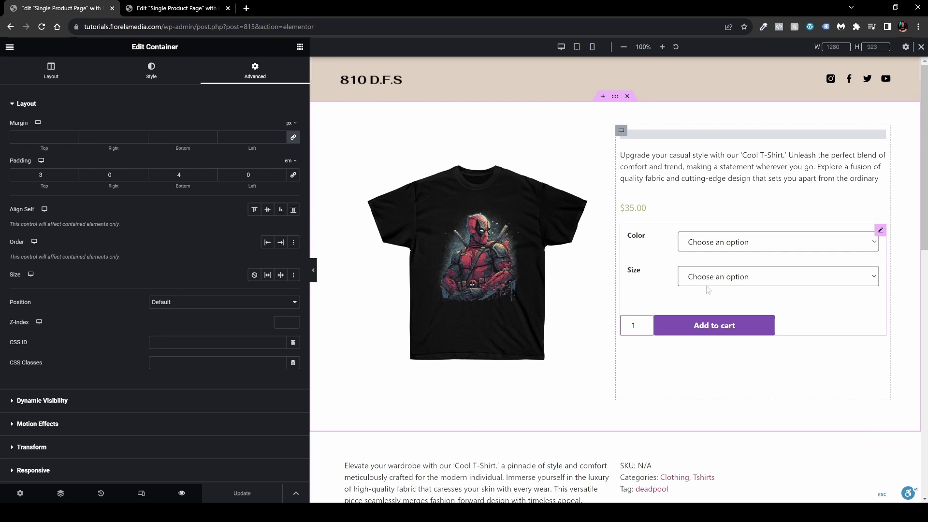
Step: Preview the Cool T-Shirt page and add a Black, size M shirt to the cart
{"action": "left_click", "coordinate": [182, 494]}
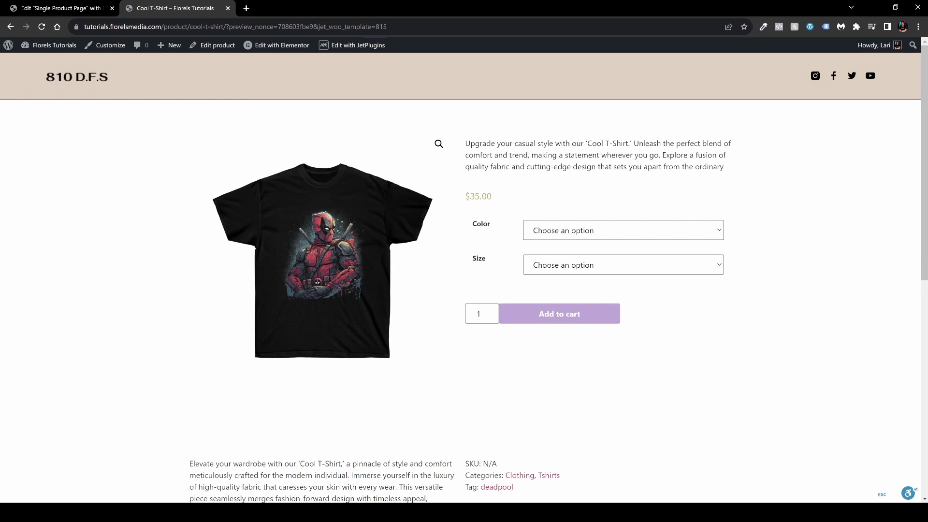
{"action": "left_click_drag", "start_coordinate": [723, 167], "coordinate": [511, 238]}
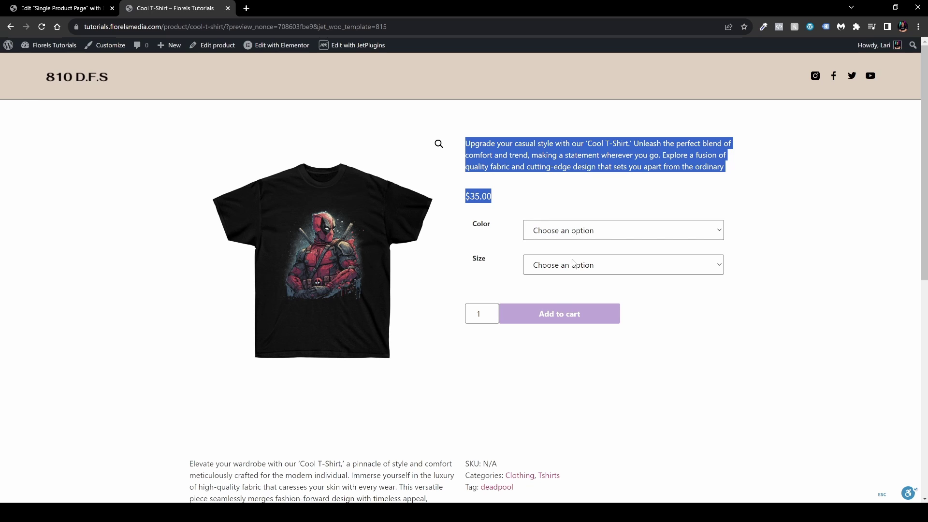
{"action": "left_click", "coordinate": [619, 230]}
{"action": "left_click", "coordinate": [594, 261]}
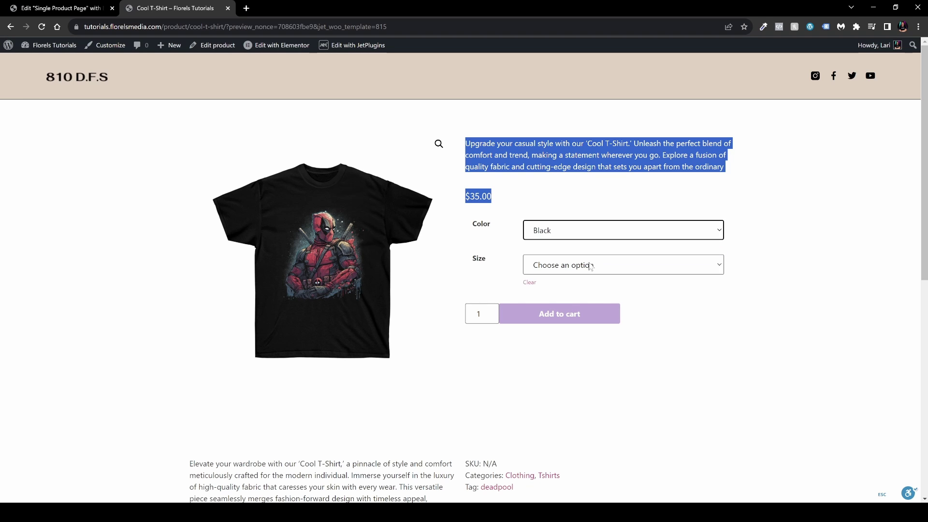
{"action": "left_click", "coordinate": [604, 265]}
{"action": "left_click", "coordinate": [580, 301]}
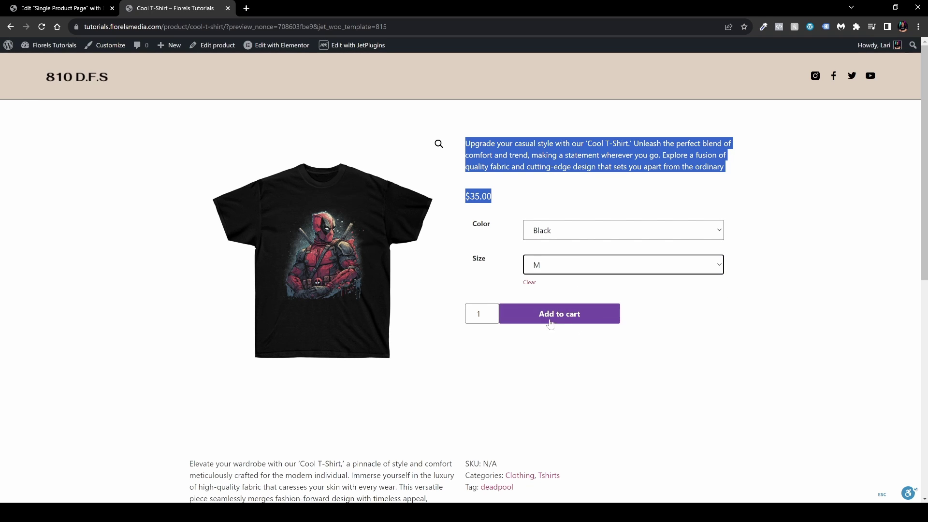
{"action": "left_click", "coordinate": [557, 317]}
Step: Review the added-to-cart message, full product description and SKU on the live page
{"action": "left_click_drag", "start_coordinate": [601, 317], "coordinate": [461, 191]}
{"action": "left_click_drag", "start_coordinate": [359, 115], "coordinate": [193, 122]}
{"action": "left_click", "coordinate": [406, 122]}
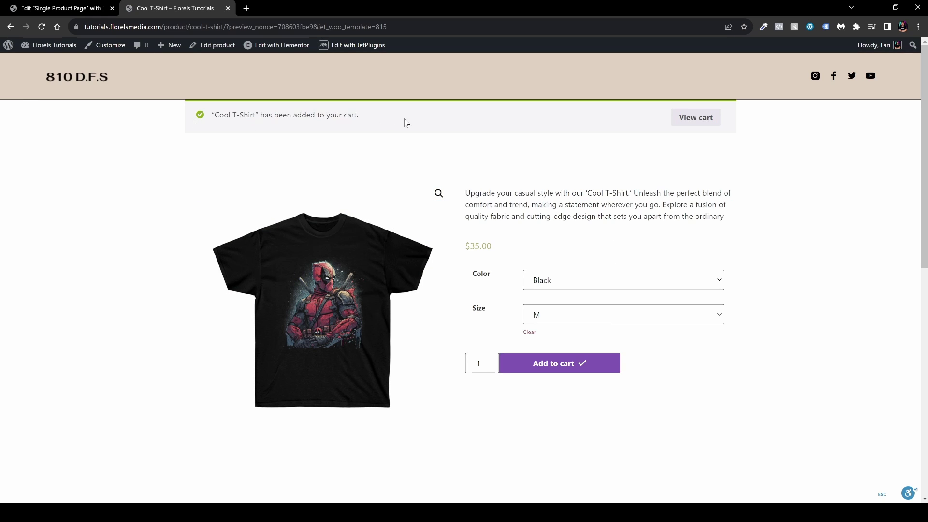
{"action": "scroll", "coordinate": [481, 137], "scroll_direction": "down", "scroll_amount": 6}
{"action": "left_click_drag", "start_coordinate": [342, 423], "coordinate": [182, 228]}
{"action": "left_click_drag", "start_coordinate": [497, 223], "coordinate": [473, 223]}
{"action": "left_click", "coordinate": [491, 232]}
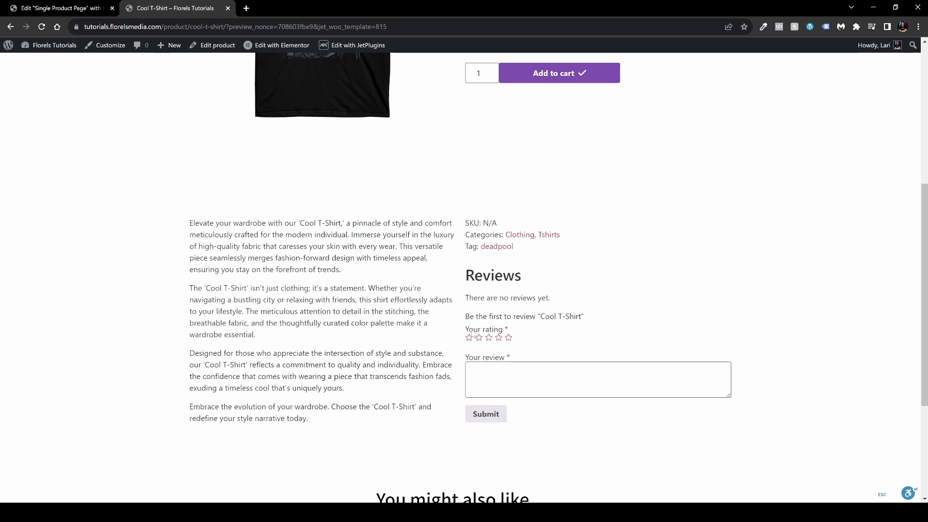
{"action": "scroll", "coordinate": [529, 339], "scroll_direction": "down", "scroll_amount": 4}
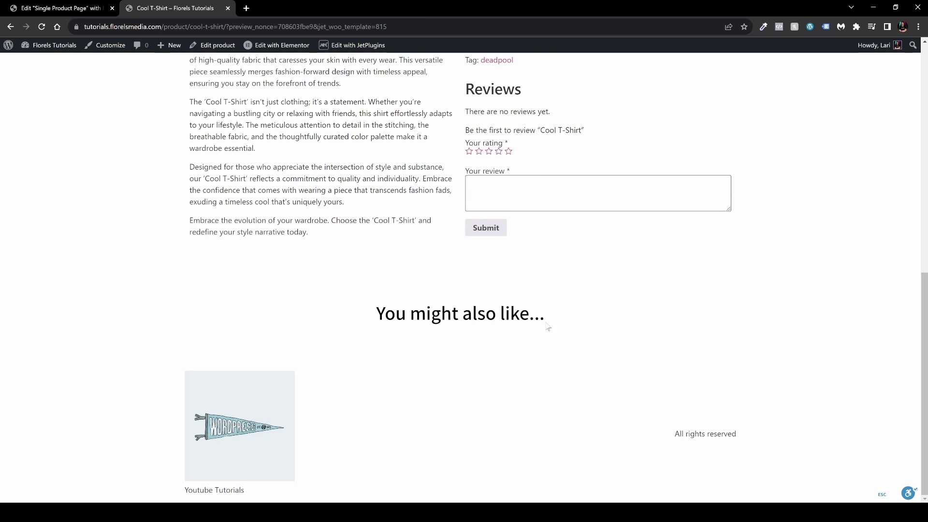
{"action": "scroll", "coordinate": [556, 343], "scroll_direction": "up", "scroll_amount": 5}
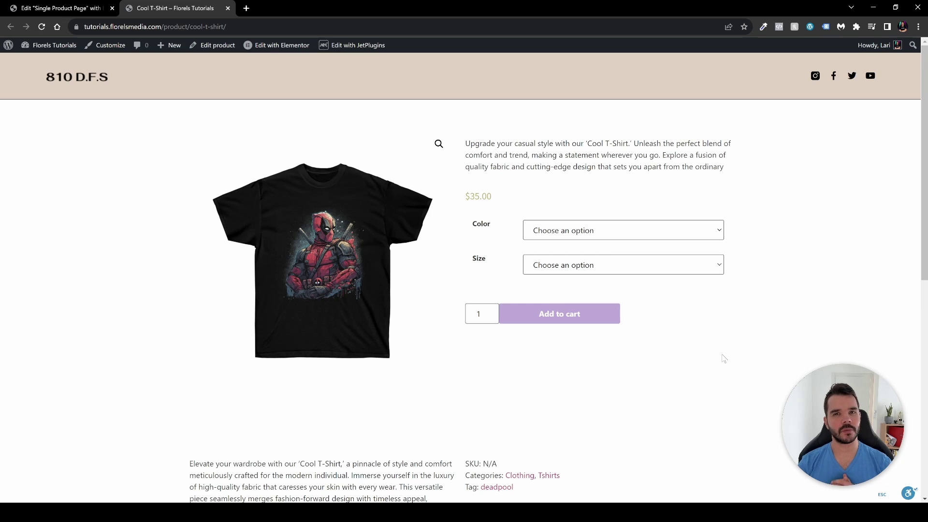